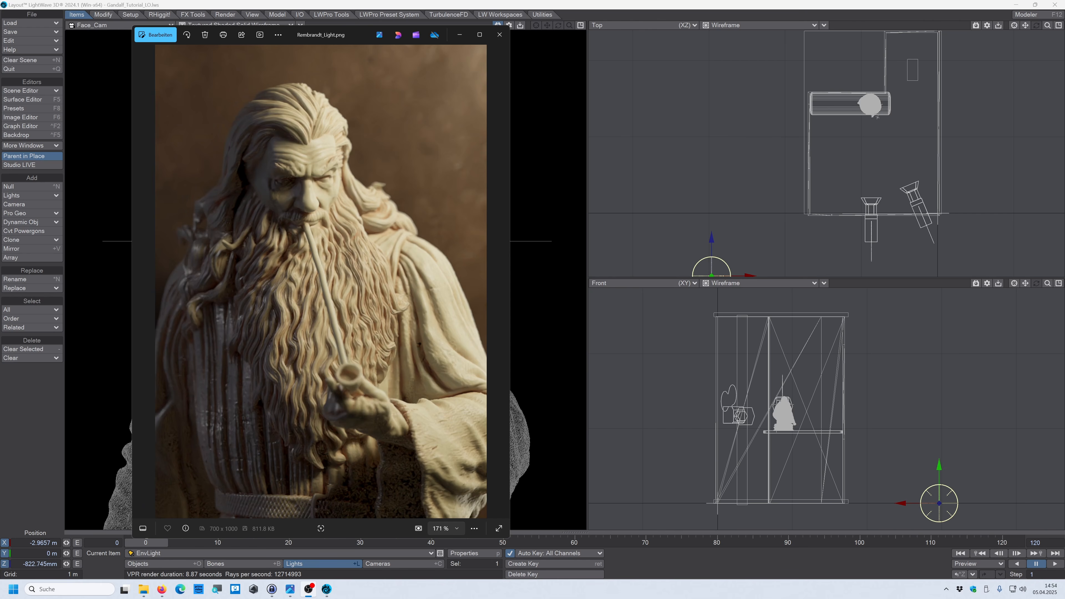
Minimize the Rembrandt_Light.png reference image so the scene's camera view is uncovered.
click(162, 589)
click(295, 200)
click(459, 35)
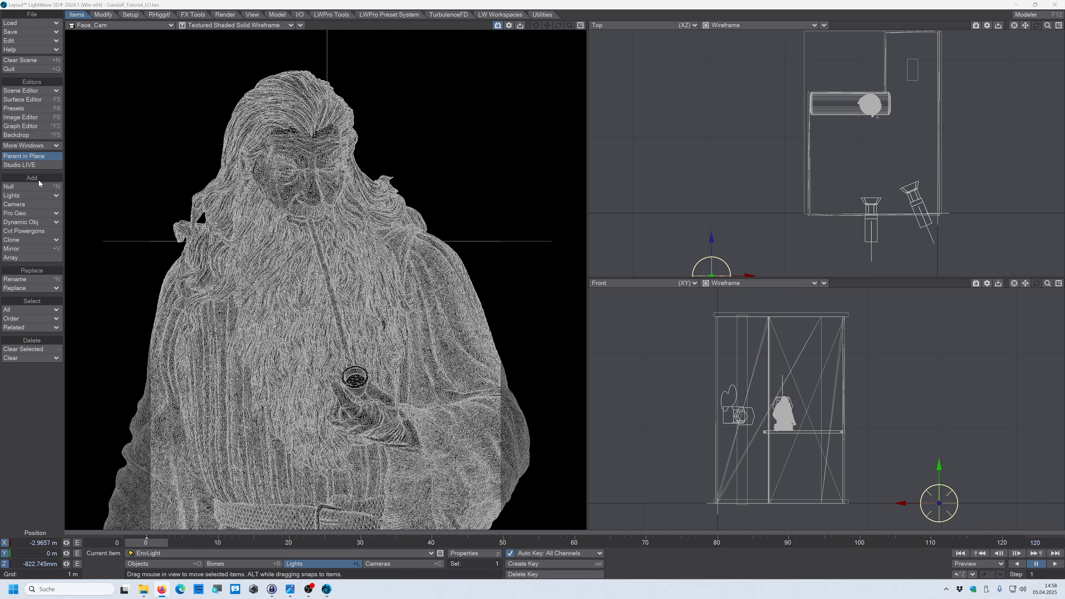
Add an area light named Face_Light to the scene.
click(23, 199)
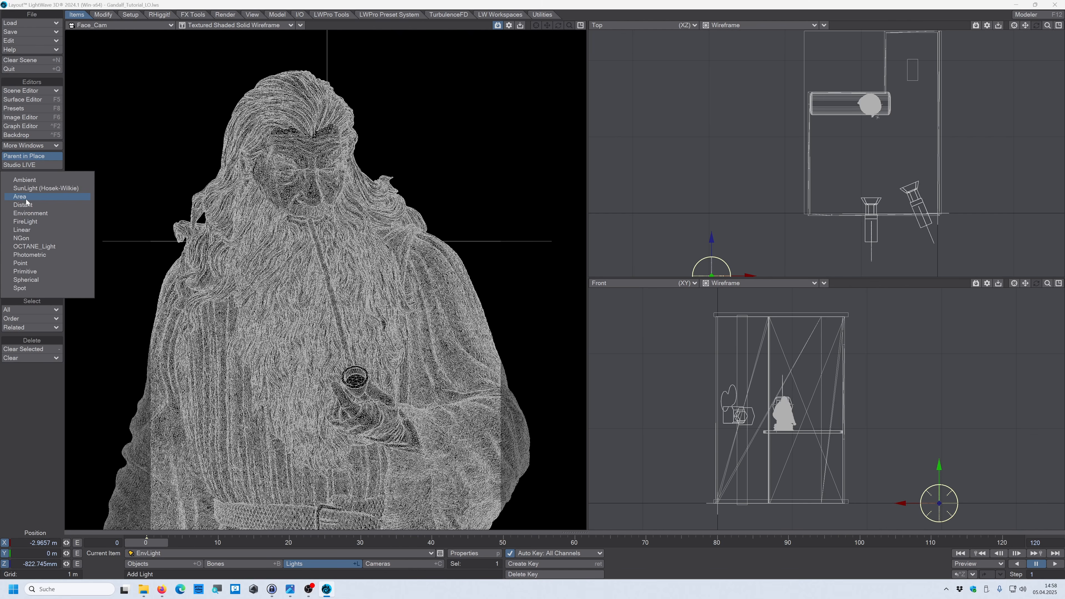
click(27, 203)
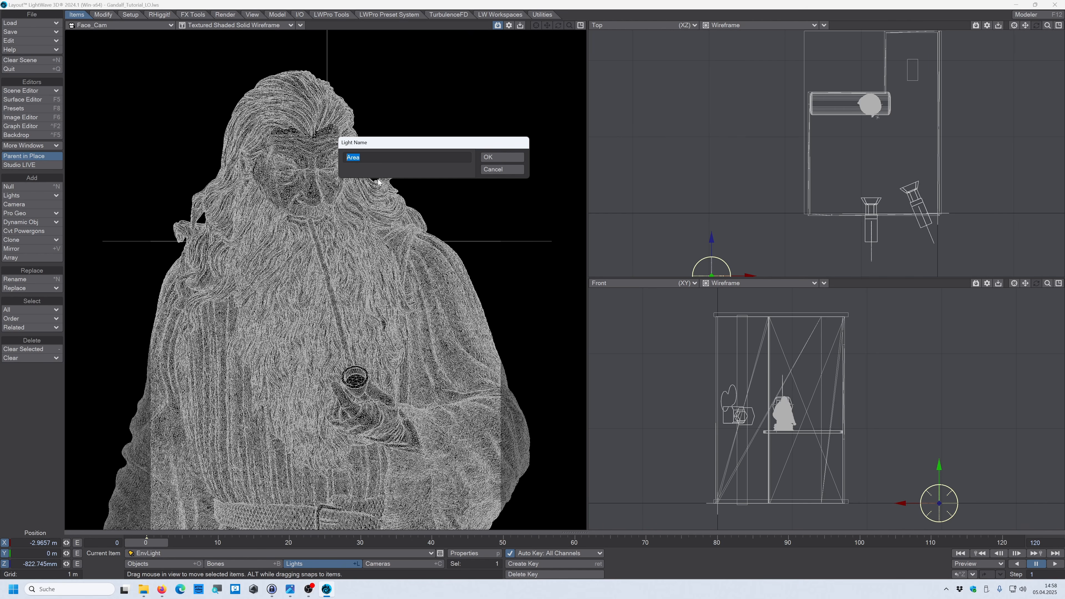
text(Face_Light)
click(495, 159)
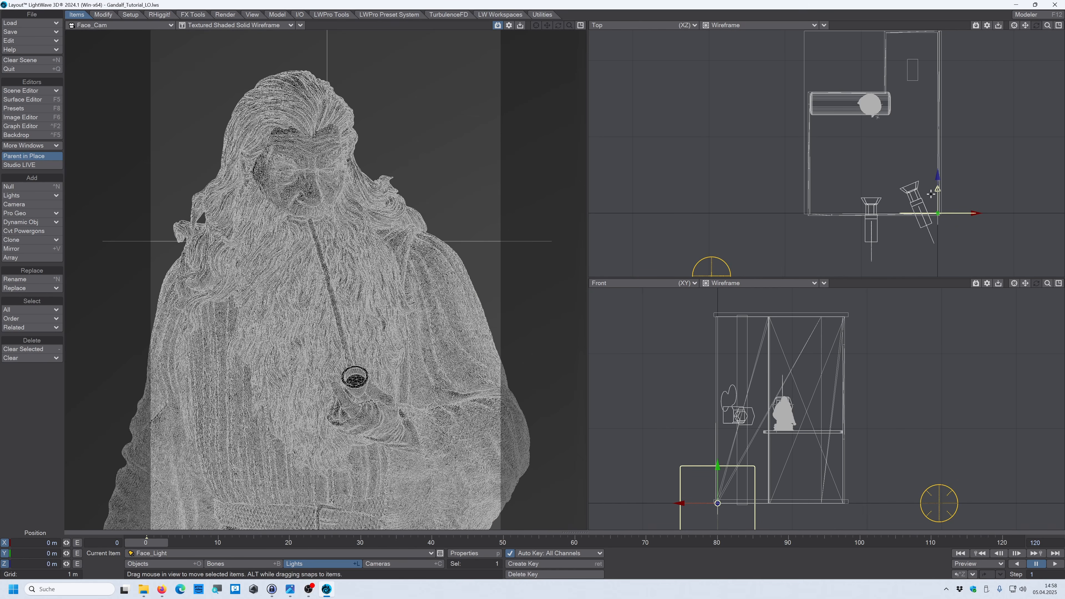
Place Face_Light in front of the bust's face at about X -880 mm, Y 1.34 m, Z 1.12 m.
drag(931, 194, 872, 106)
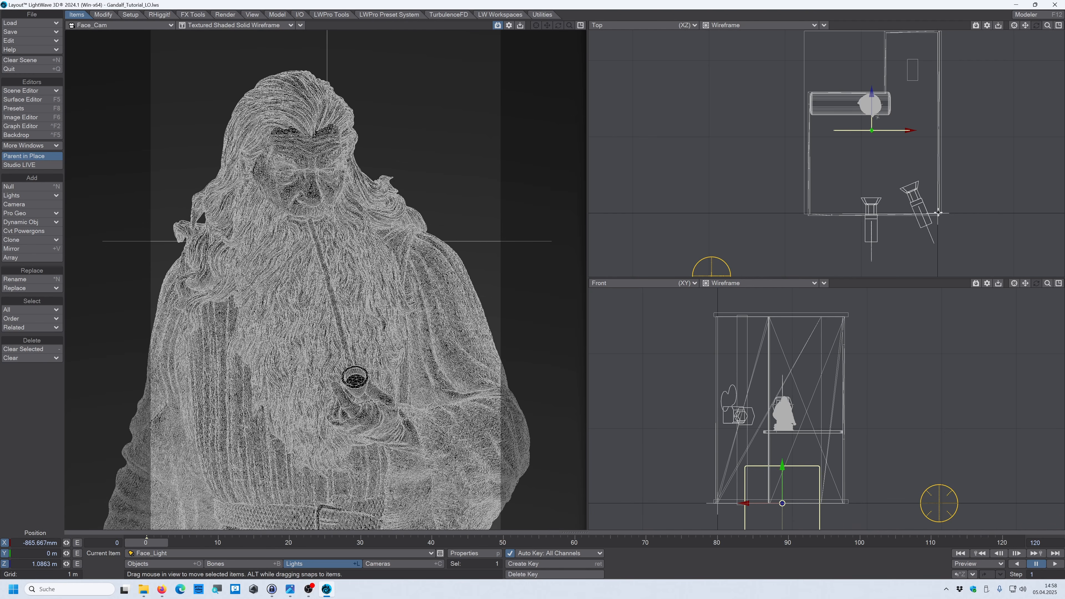
drag(787, 465, 787, 363)
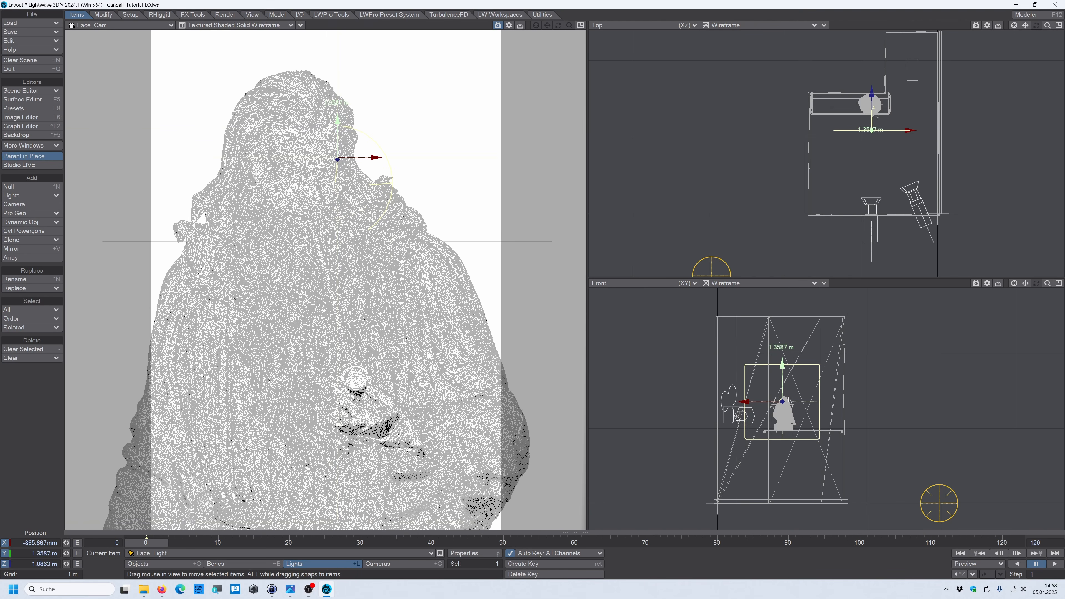
drag(746, 170, 745, 167)
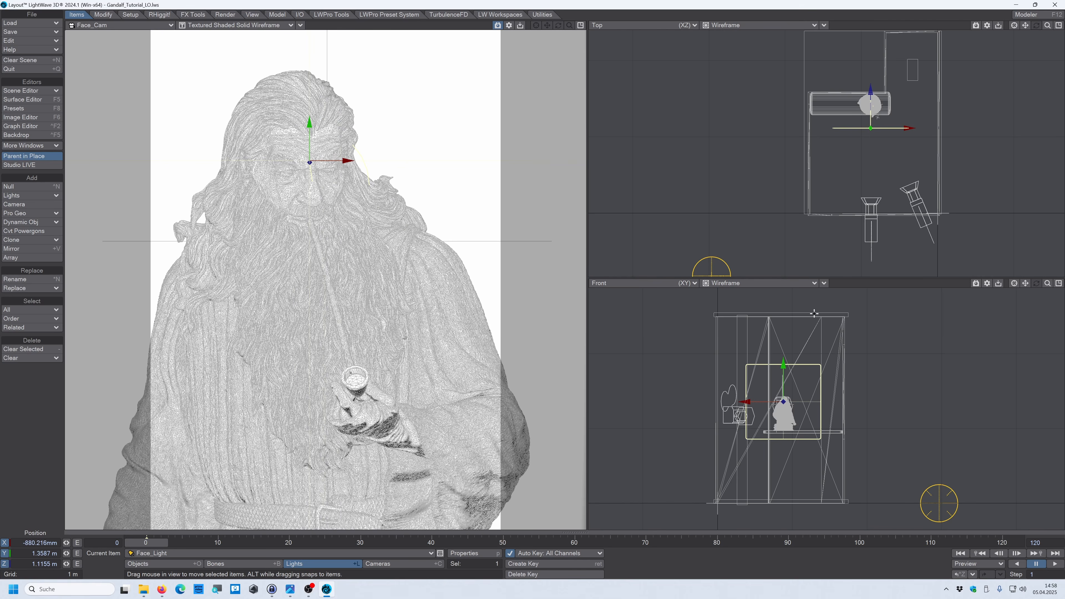
drag(784, 364, 784, 366)
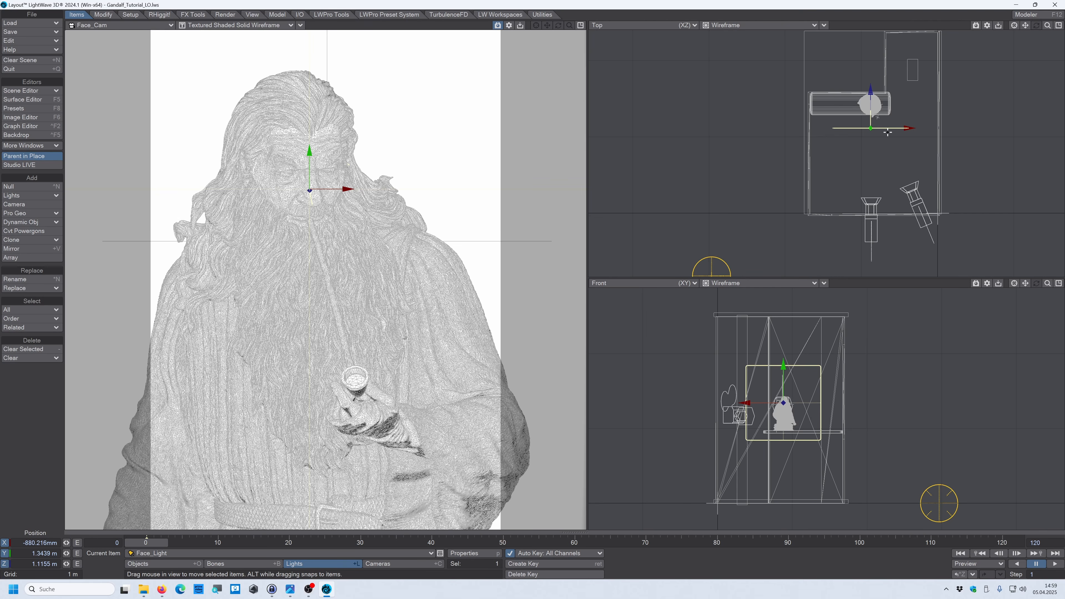
Set Face_Light's heading rotation to -45°.
key(y)
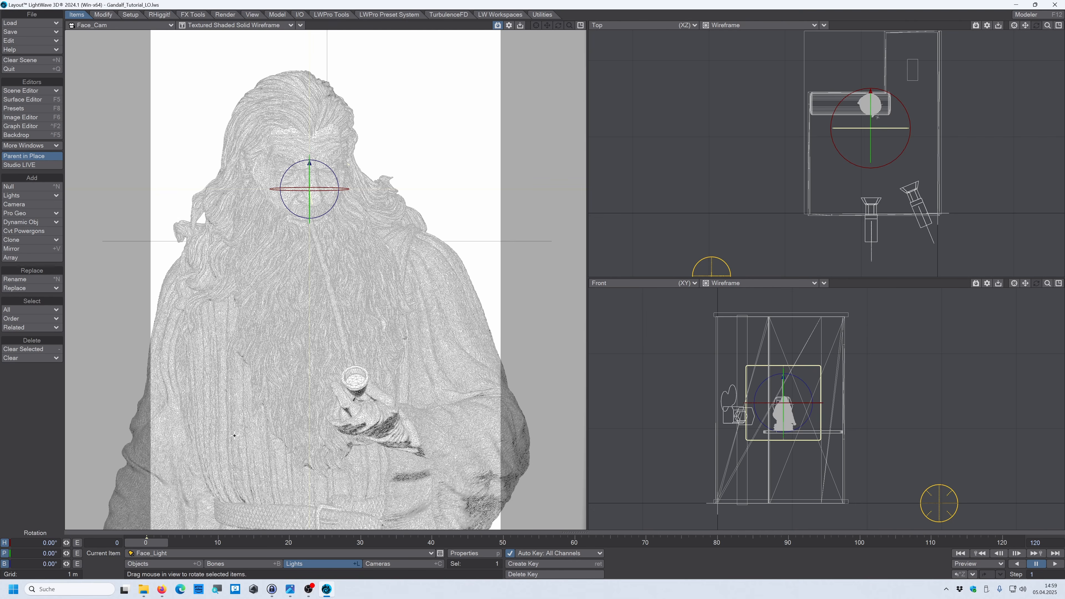
click(43, 543)
text(-45)
key(Tab)
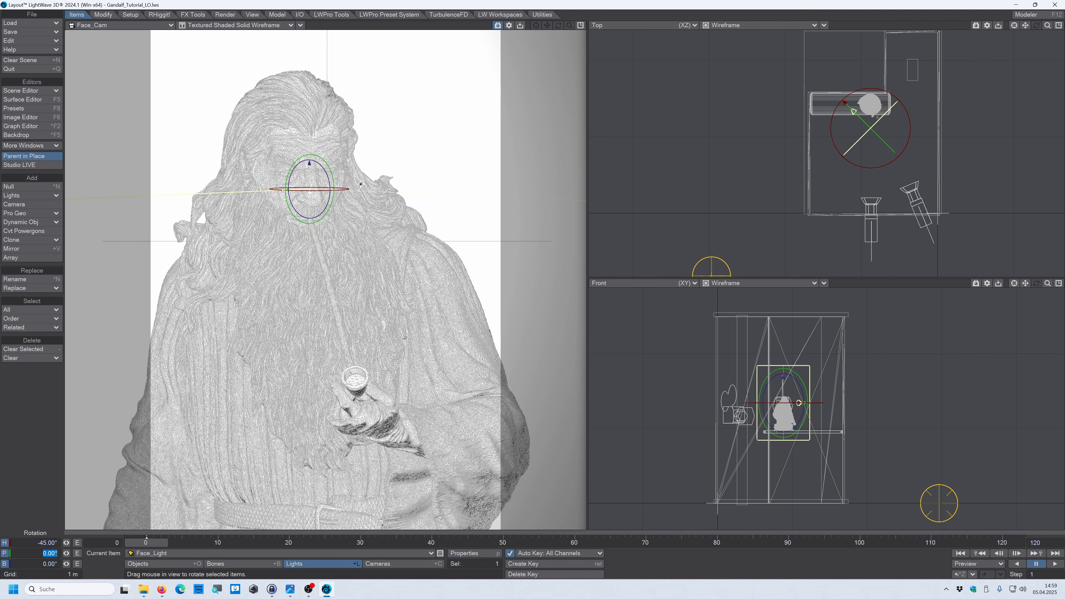
Move Face_Light diagonally away from the bust to about X -356 mm, Z 962 mm, and switch the Face_Cam view to VPR.
key(t)
drag(871, 128, 899, 117)
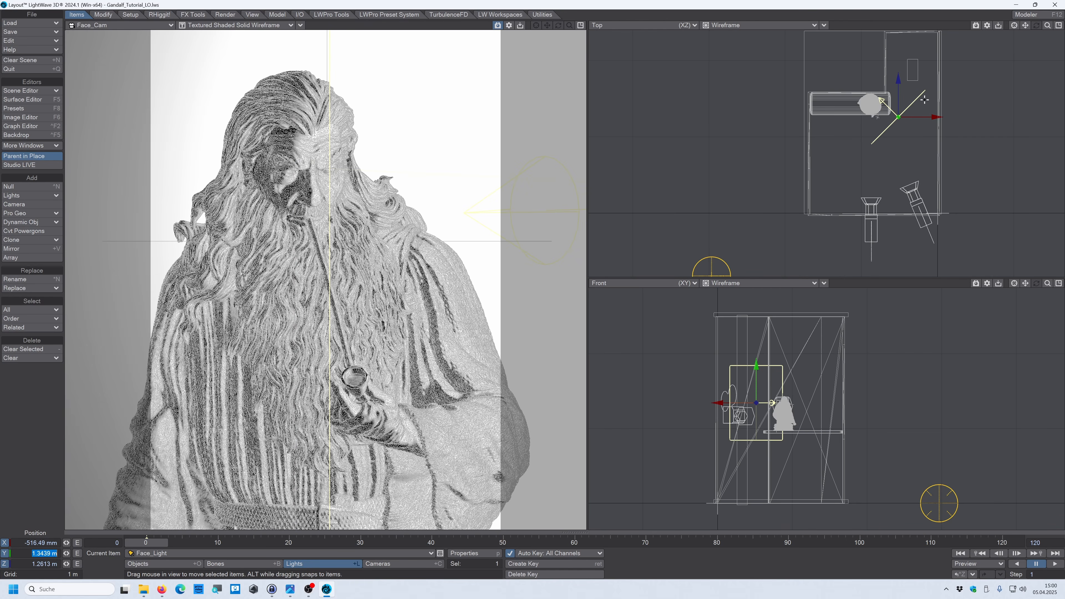
drag(882, 101, 893, 123)
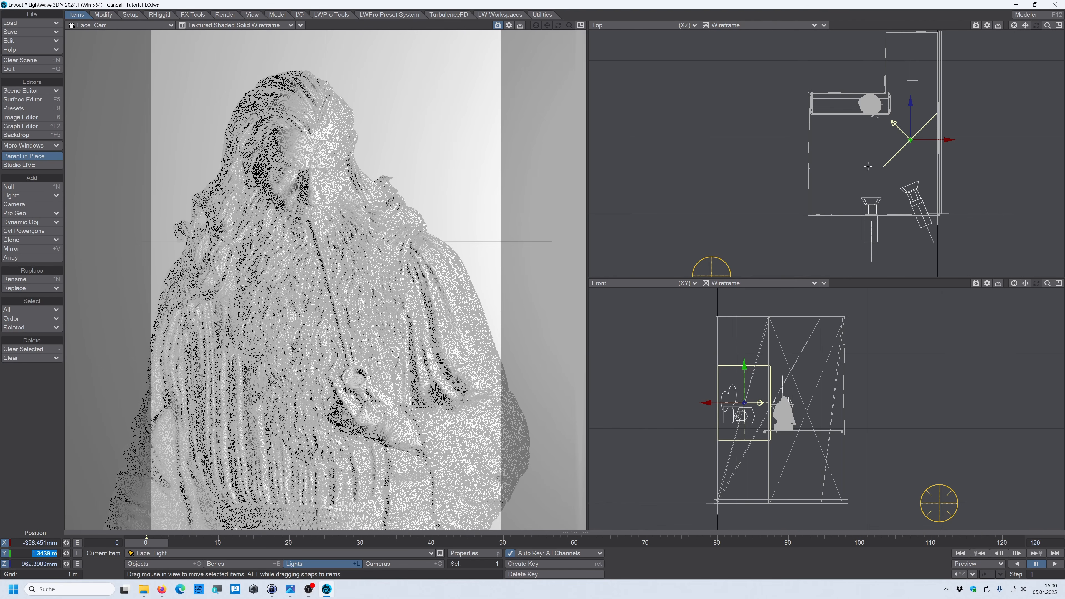
click(234, 26)
click(199, 82)
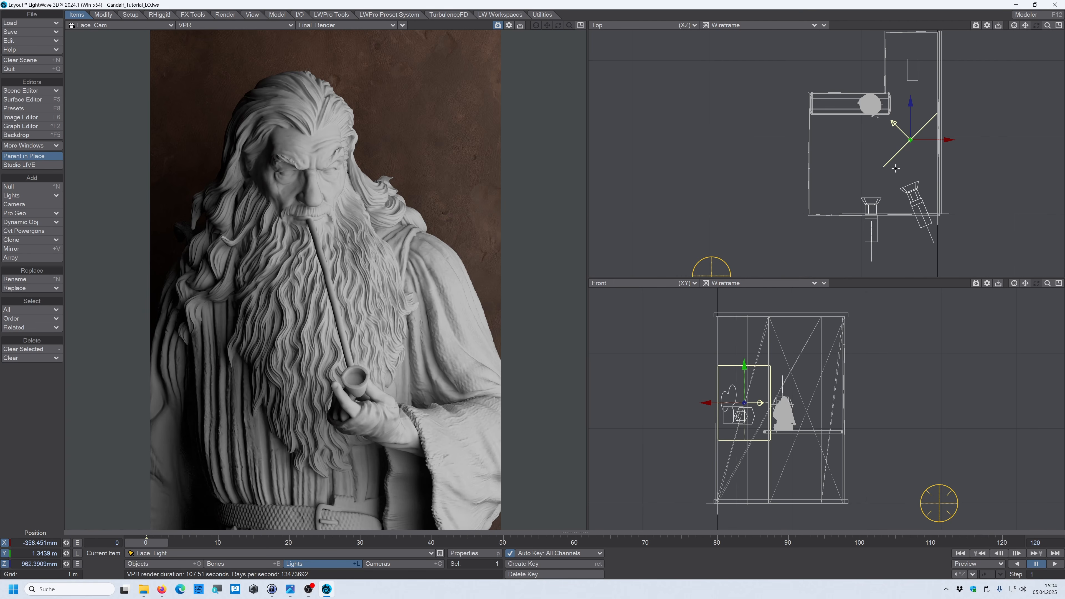
Shrink Face_Light by setting its stretch to 0.1 on the X, Y and Z axes.
key(h)
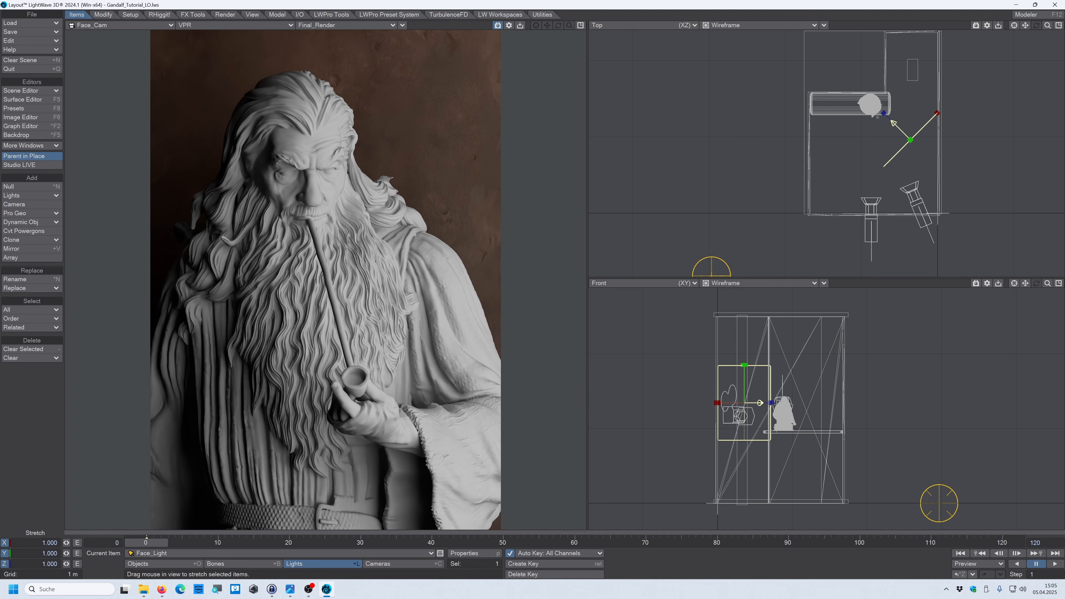
drag(41, 543, 70, 544)
text(0.1)
key(Tab)
text(0.1)
key(Tab)
text(0.1)
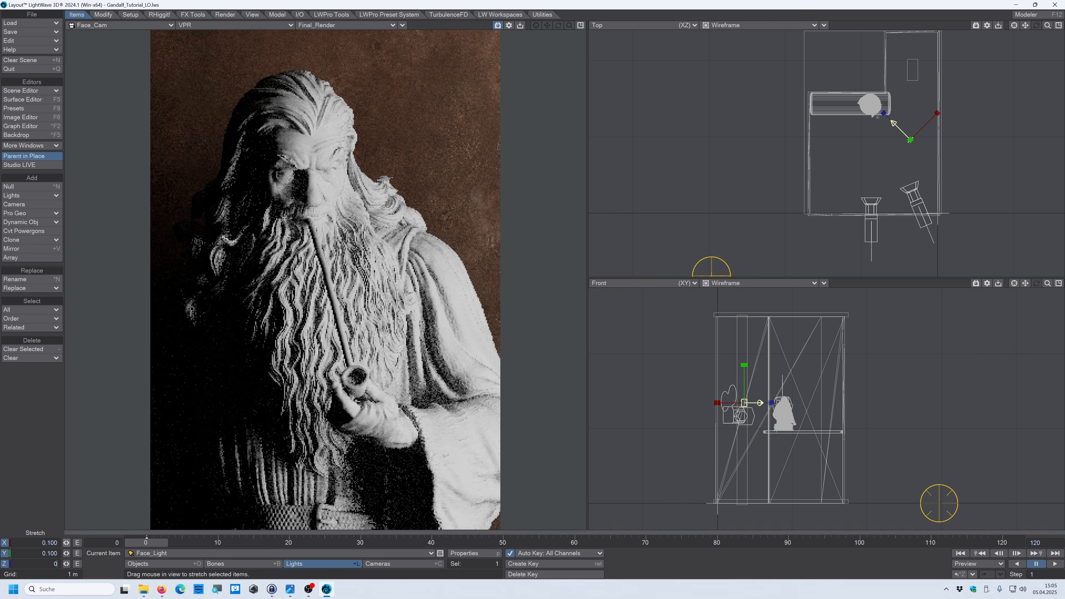
key(Return)
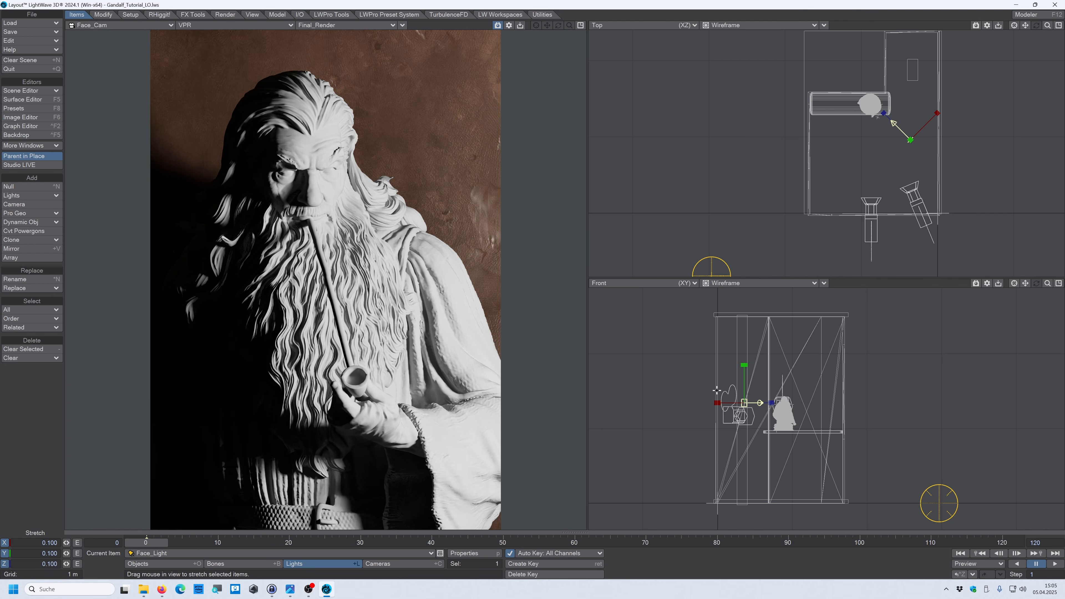
Raise Face_Light above the face to a height of about 1.74 m.
key(t)
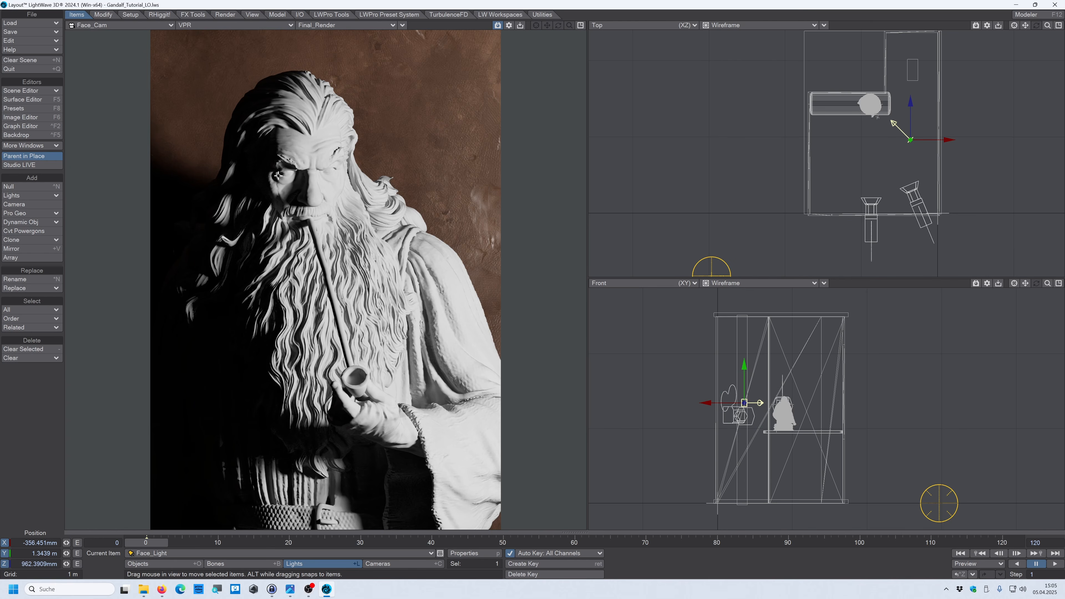
drag(744, 372, 744, 346)
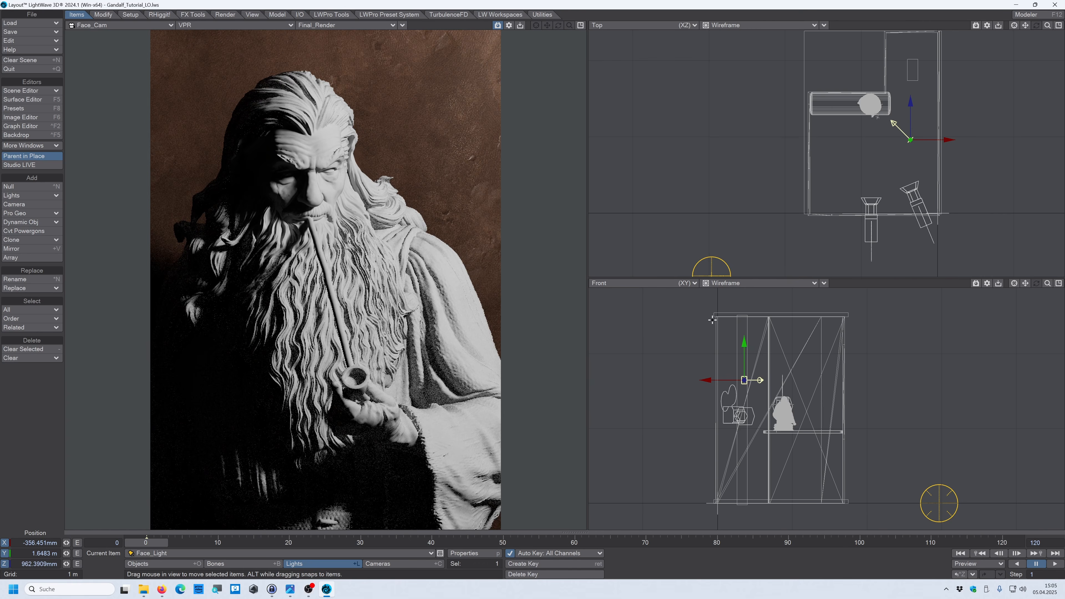
drag(744, 342, 745, 336)
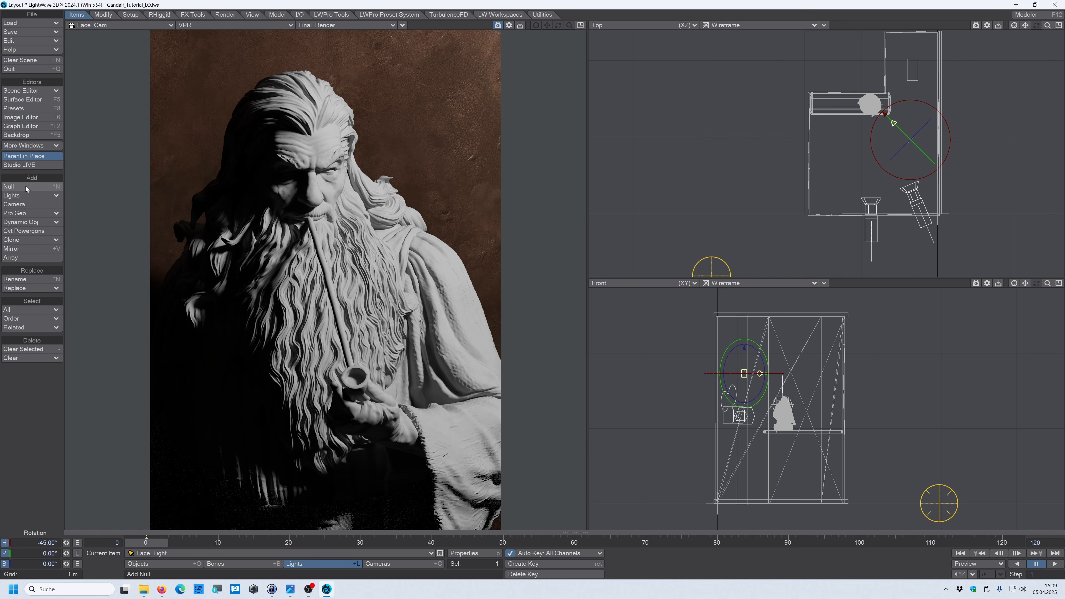
Add a second area light named Rim_Light.
click(18, 195)
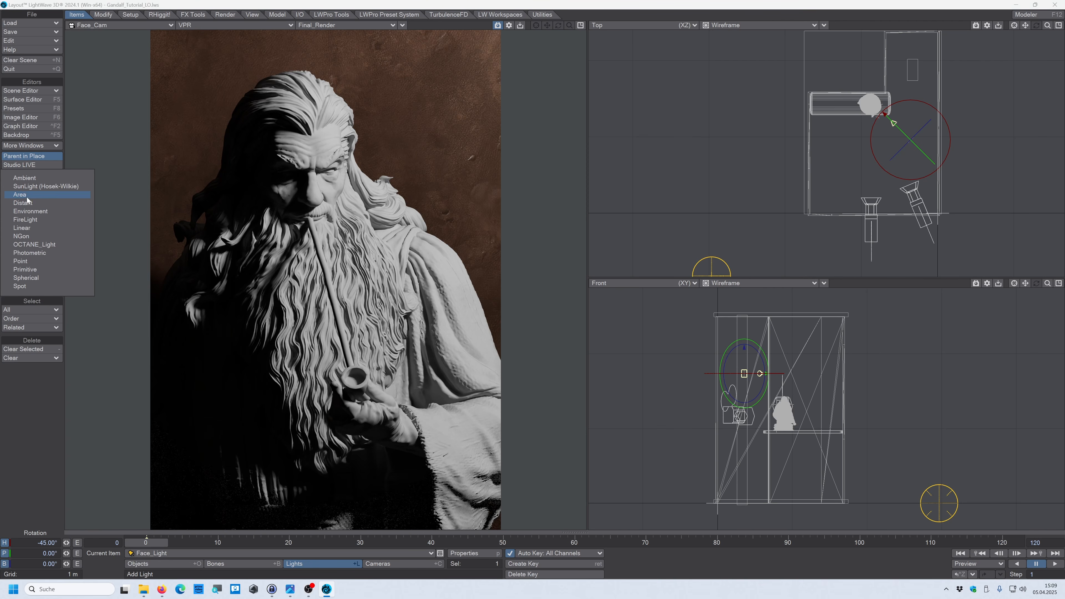
click(18, 195)
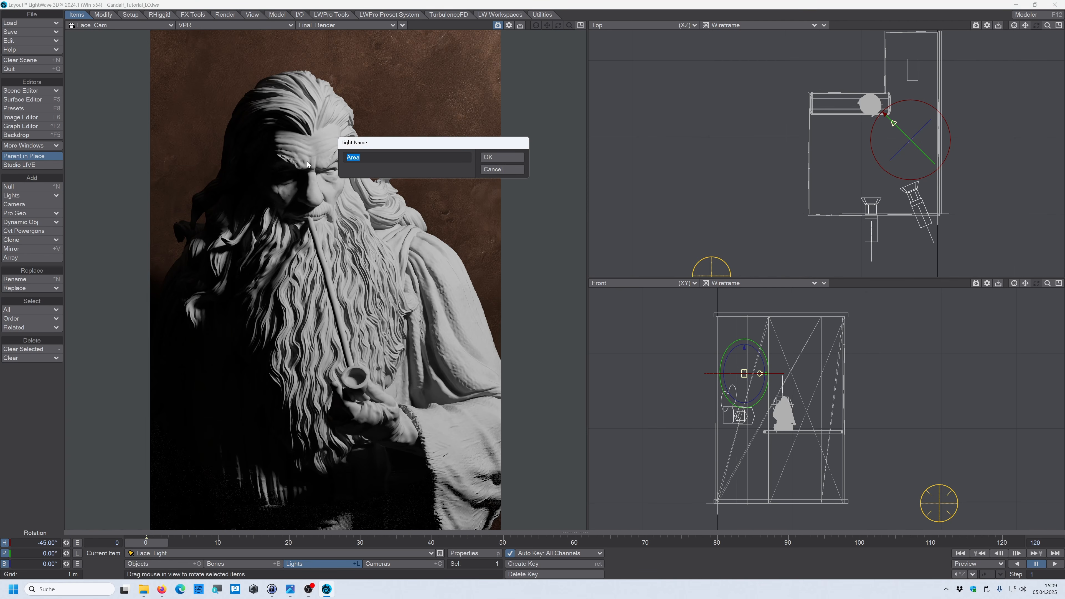
text(Rim_Light)
key(Return)
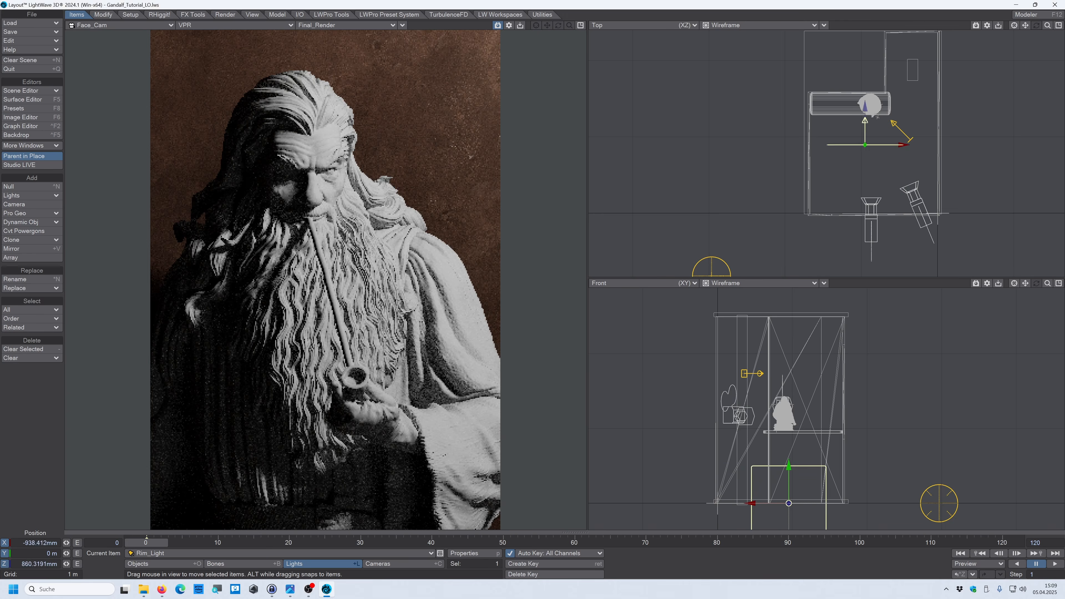
Place Rim_Light behind and beside the bust at about X -1.21 m, Y 1.24 m, Z 1.61 m, turned toward the bust.
drag(850, 92, 845, 81)
key(y)
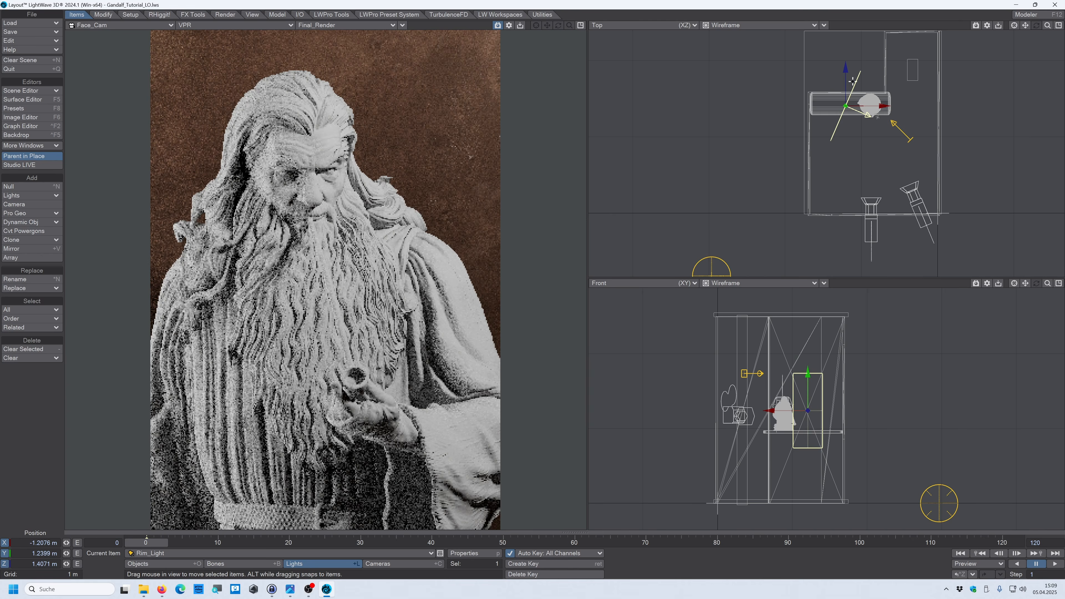
drag(847, 69, 845, 53)
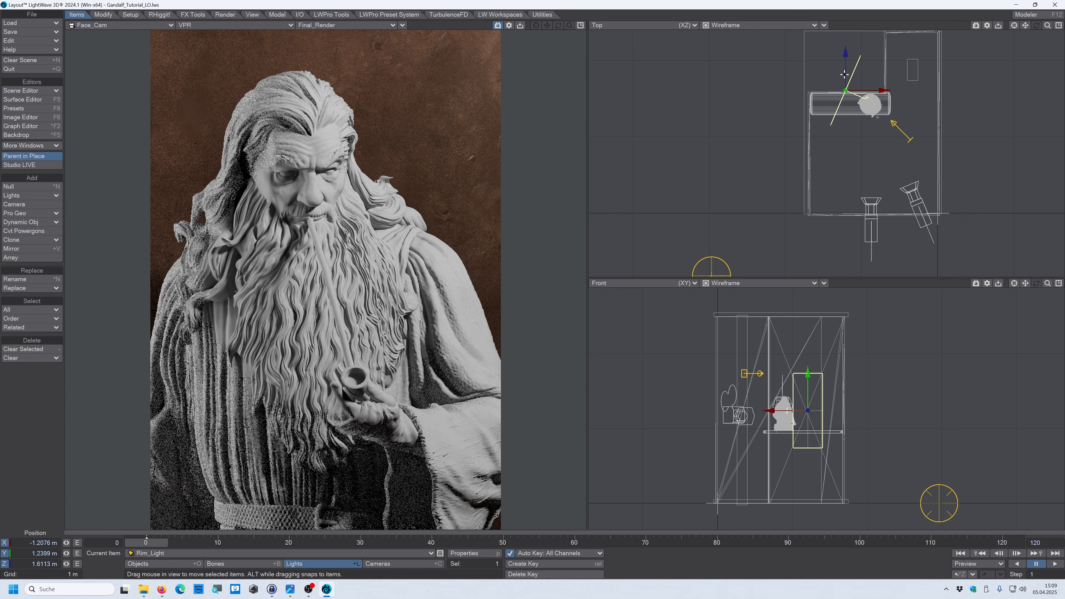
click(487, 554)
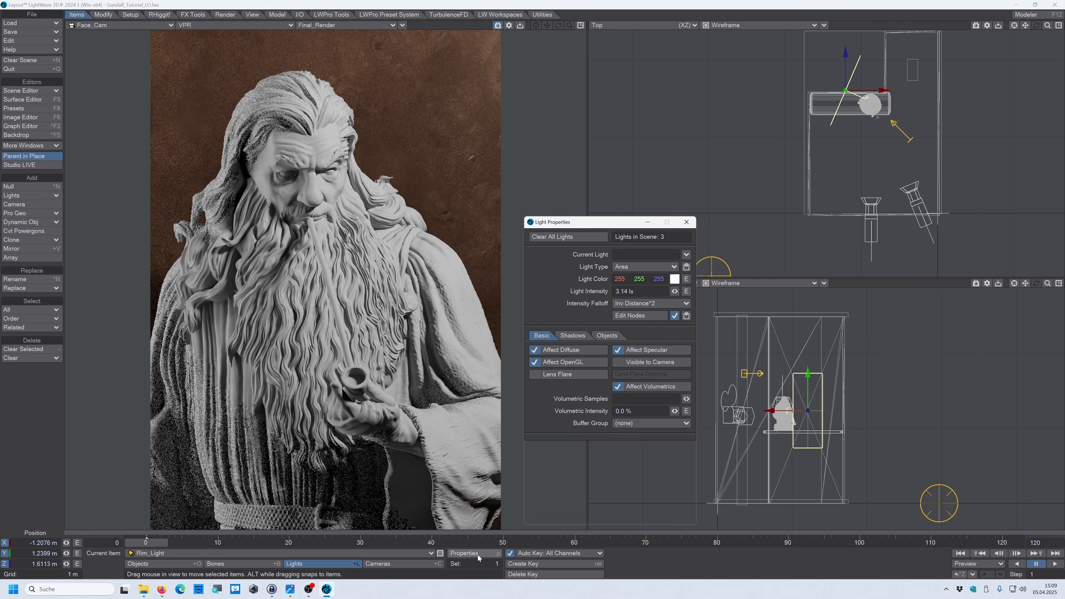
click(534, 351)
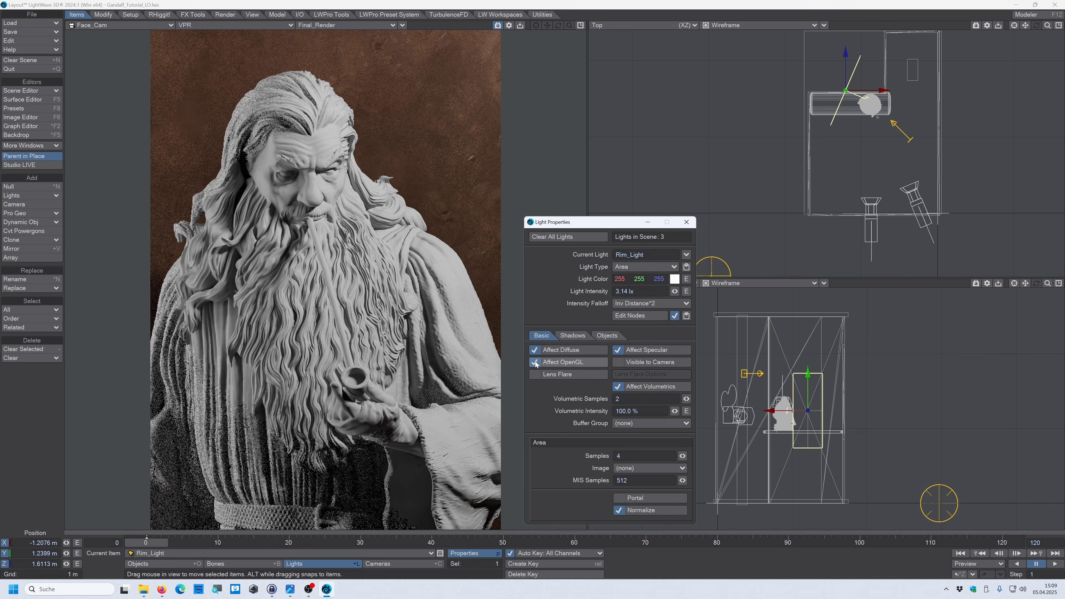
click(534, 362)
click(534, 351)
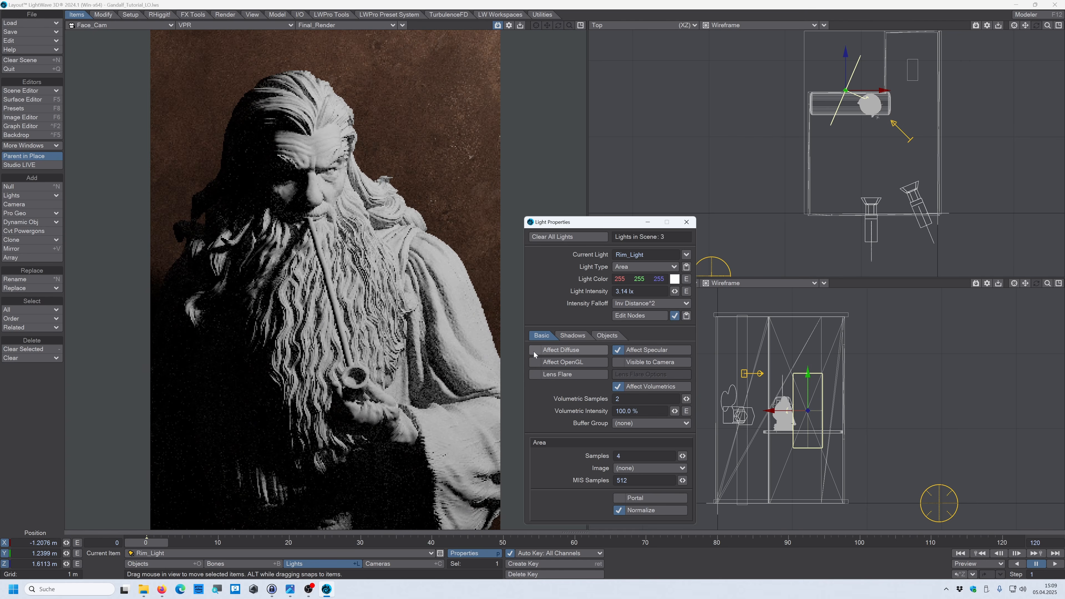
click(534, 362)
Turn off Affect Diffuse and Affect OpenGL for Face_Light and close the light properties.
click(686, 255)
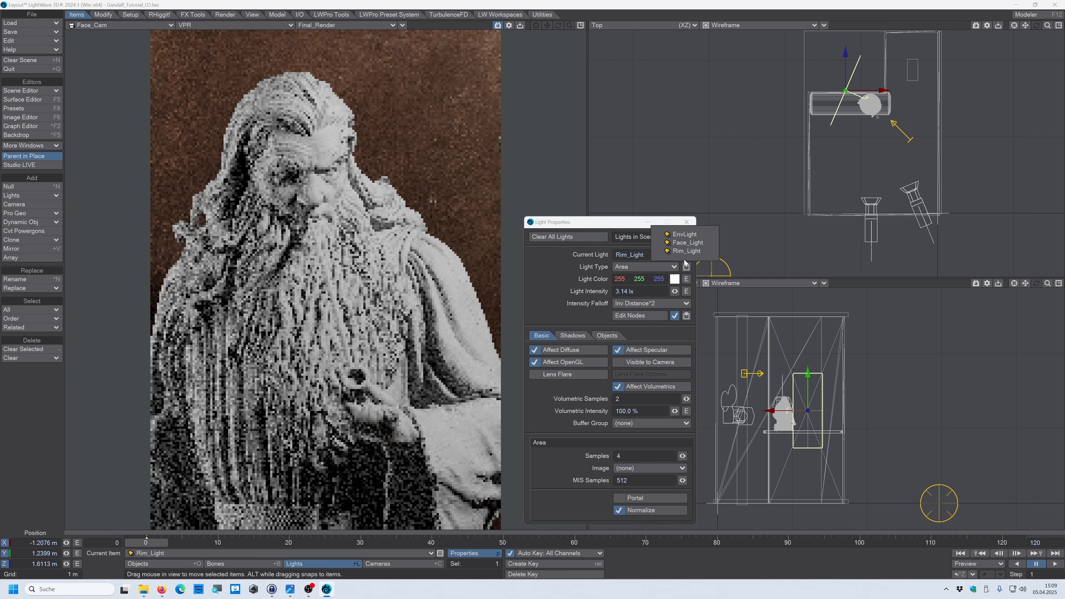
click(683, 245)
click(534, 350)
click(535, 362)
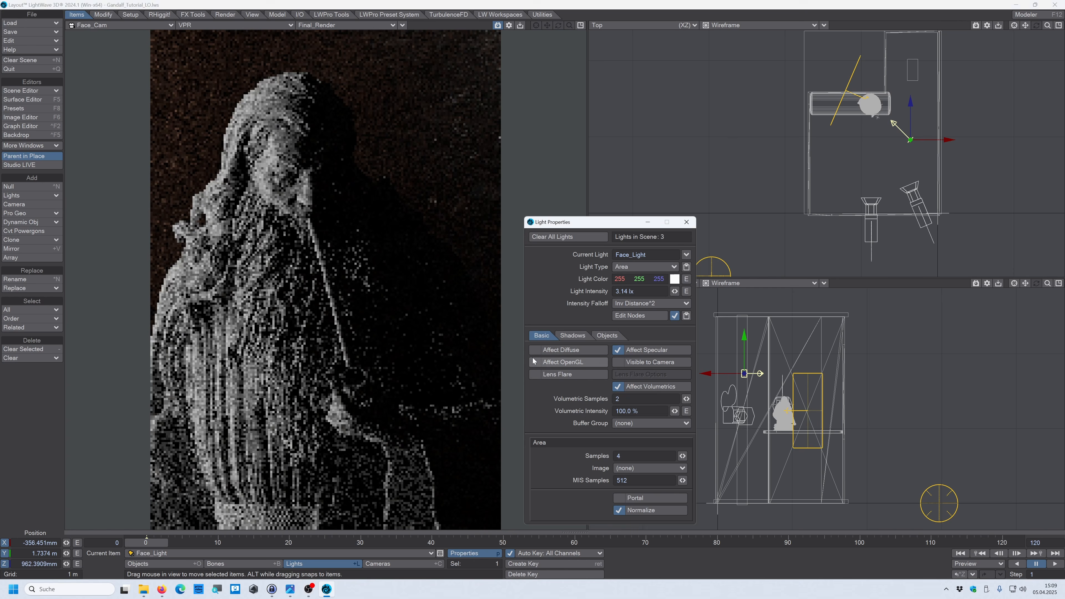
click(686, 222)
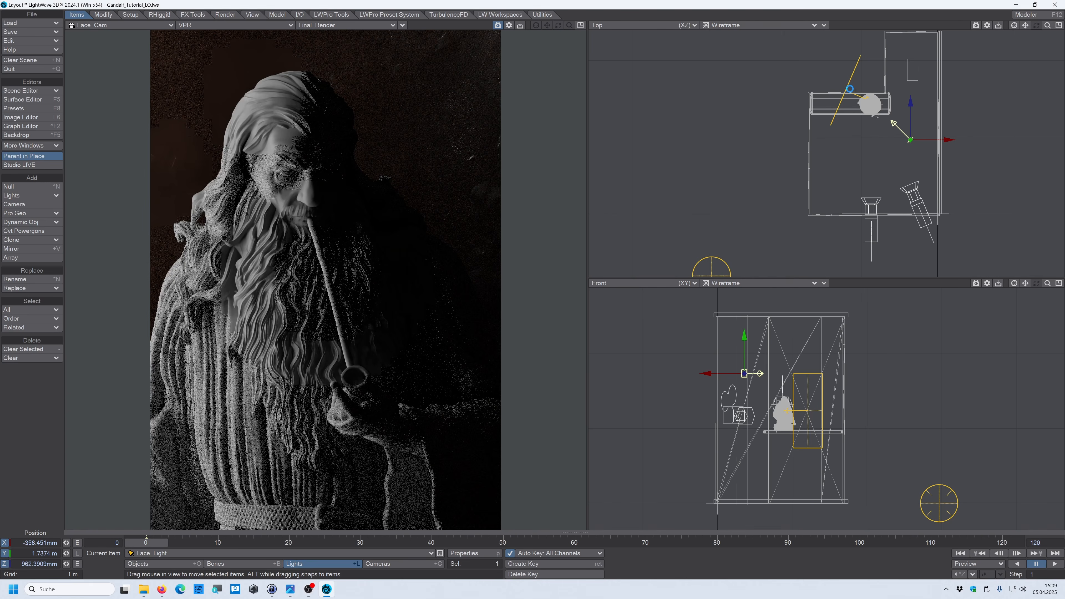
Select Rim_Light and rotate its heading to about 132° so it aims at the bust from behind.
click(848, 88)
key(h)
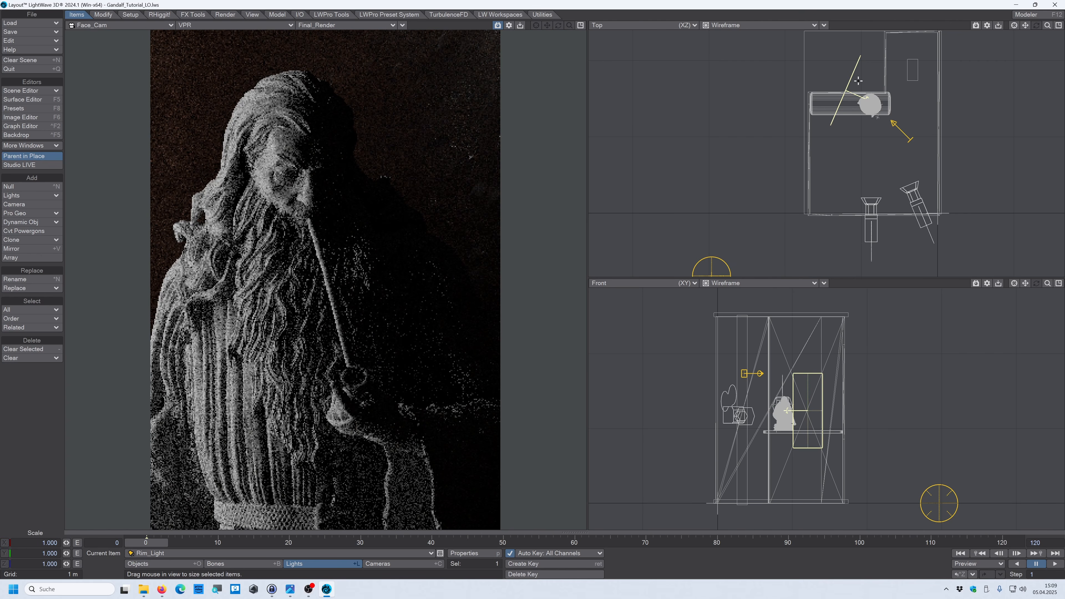
key(y)
drag(885, 110, 876, 124)
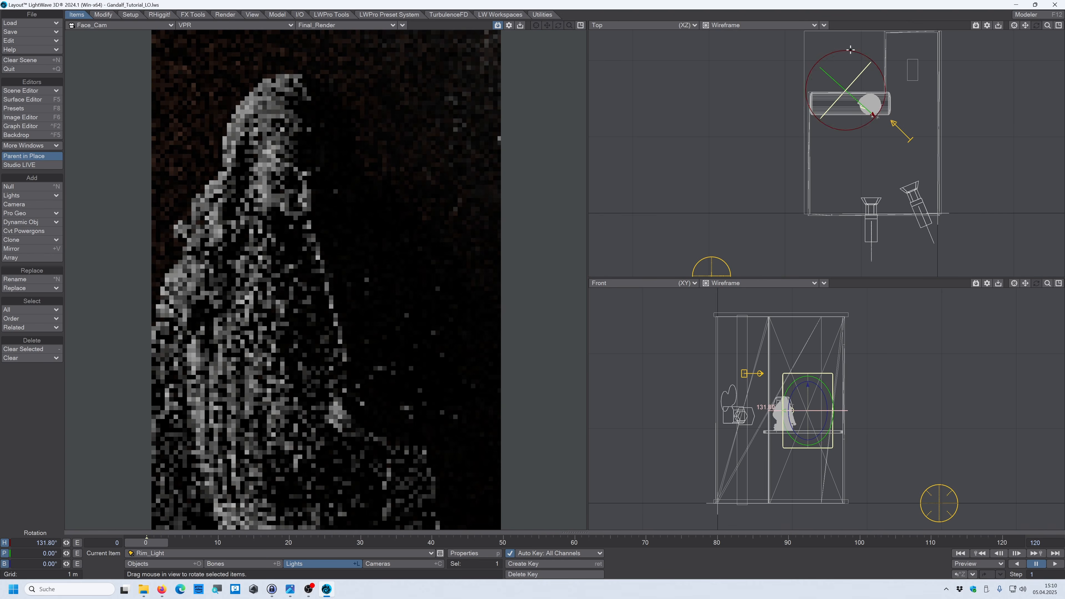
Narrow Rim_Light to an X stretch of about 0.264 and shift it toward the bust to about X -1.11 m.
key(t)
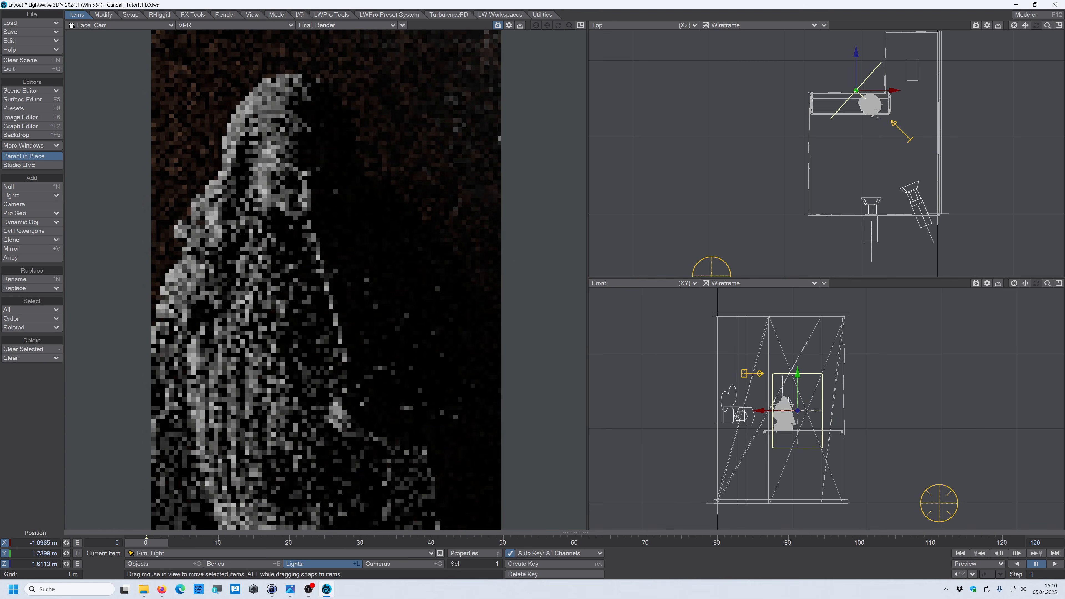
key(h)
drag(834, 106, 814, 113)
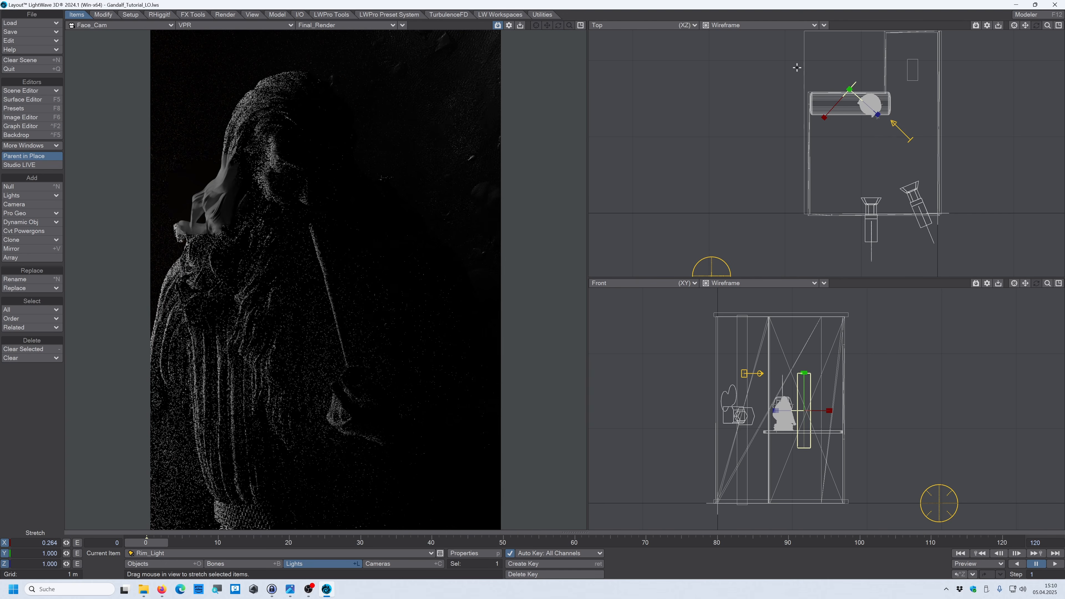
key(y)
key(t)
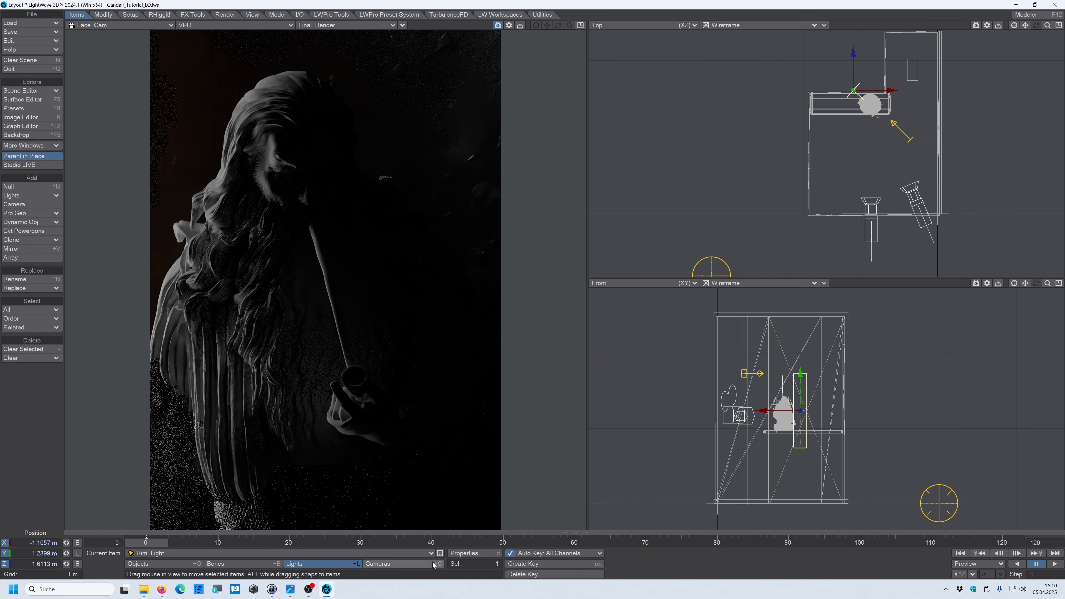
Turn Affect Diffuse back on for Face_Light and close the light properties.
click(473, 553)
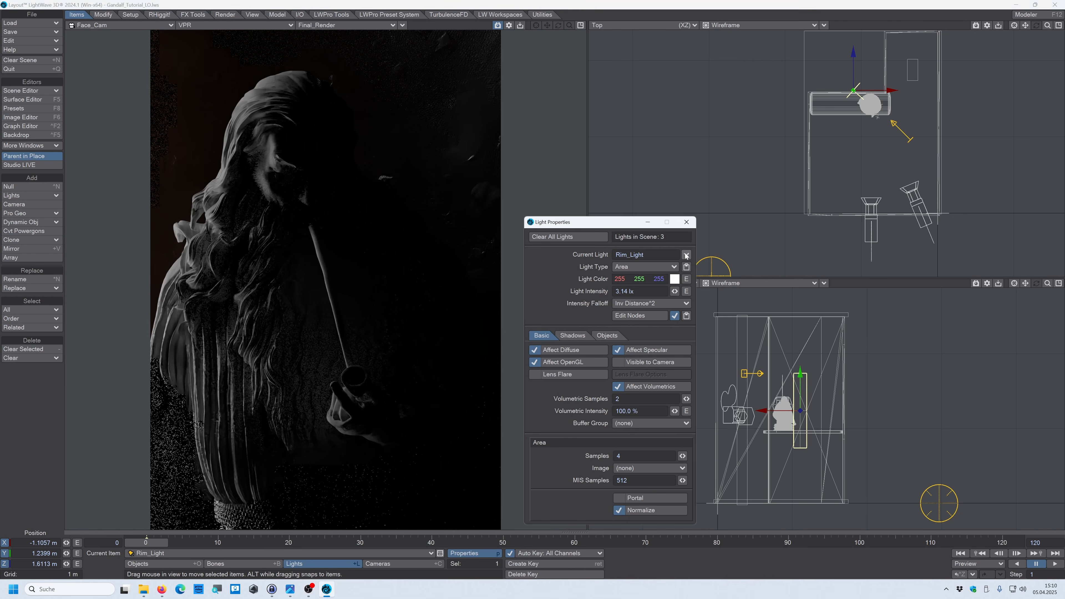
click(686, 255)
click(680, 248)
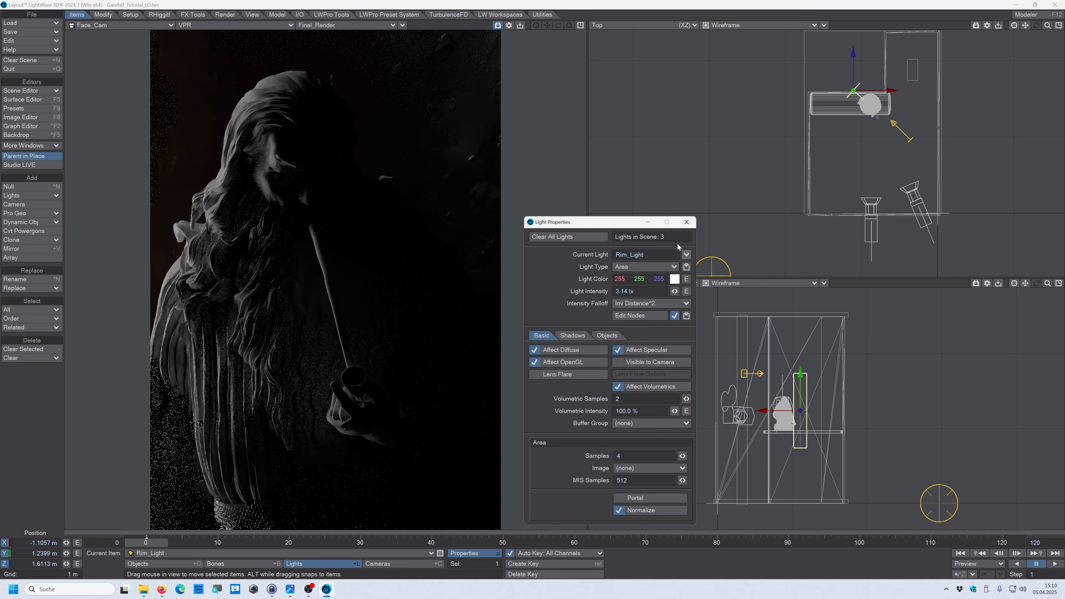
click(535, 352)
key(p)
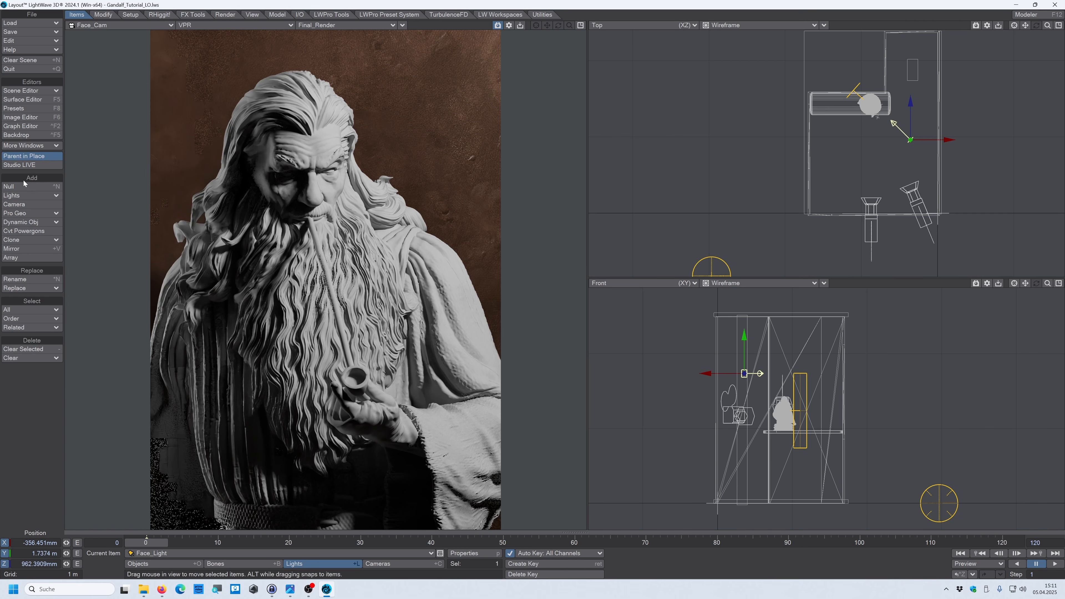
Add a new area light named Fill_Light.
click(22, 196)
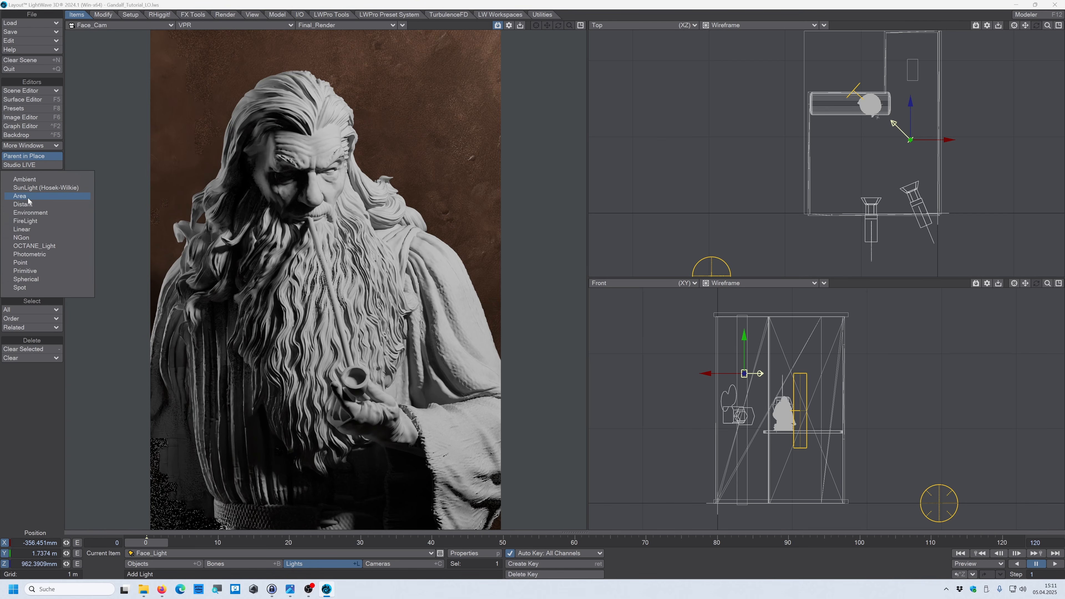
click(28, 199)
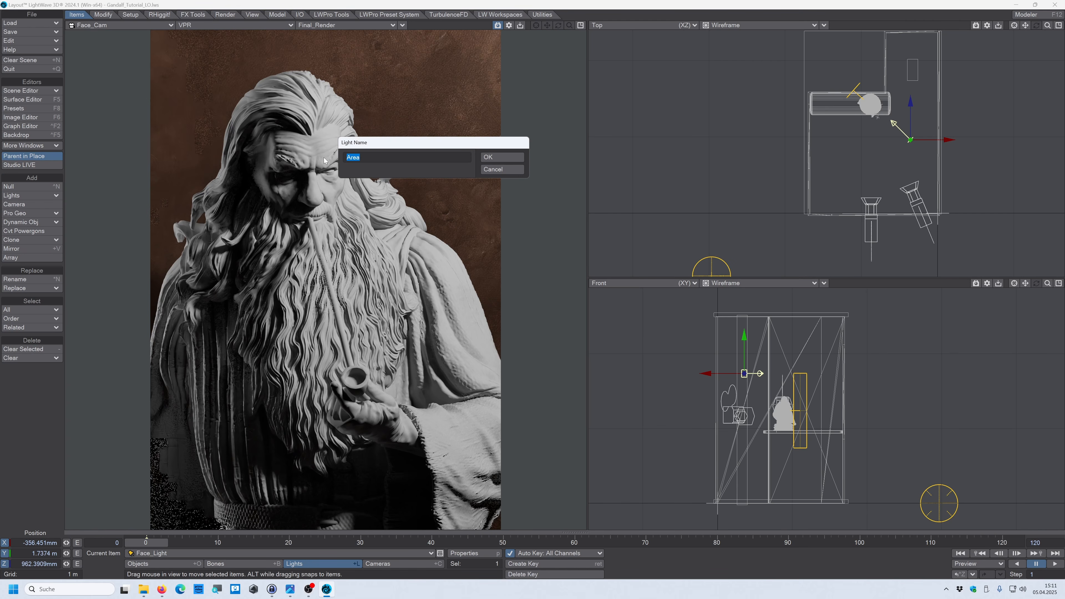
text(Fill_Light)
key(Return)
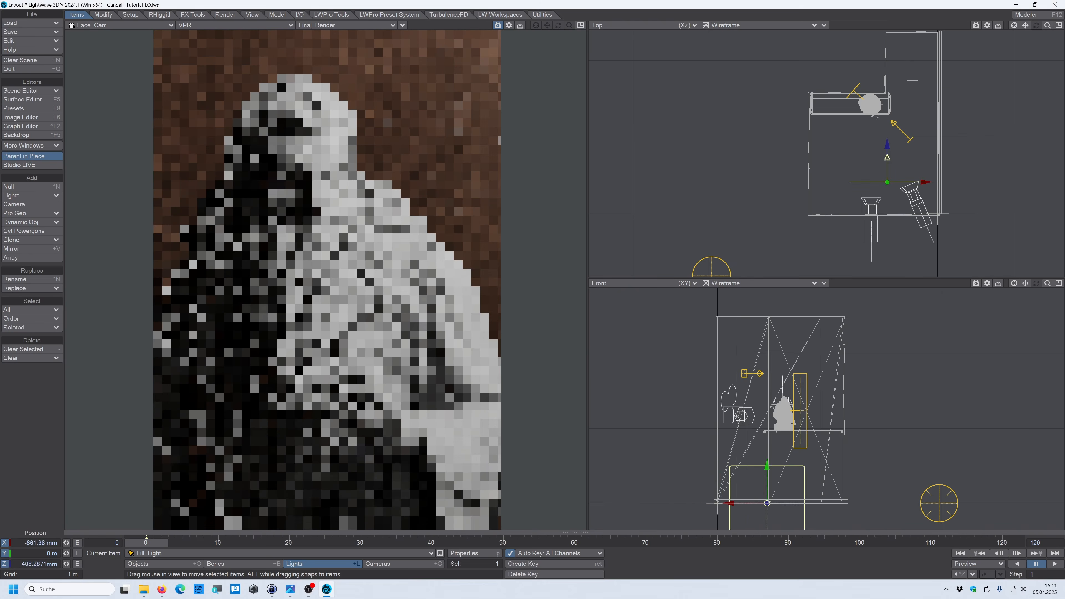
Move Fill_Light beside the bust to about X -1.27 m, Z 1.24 m and rotate its heading toward the bust.
drag(937, 200, 921, 181)
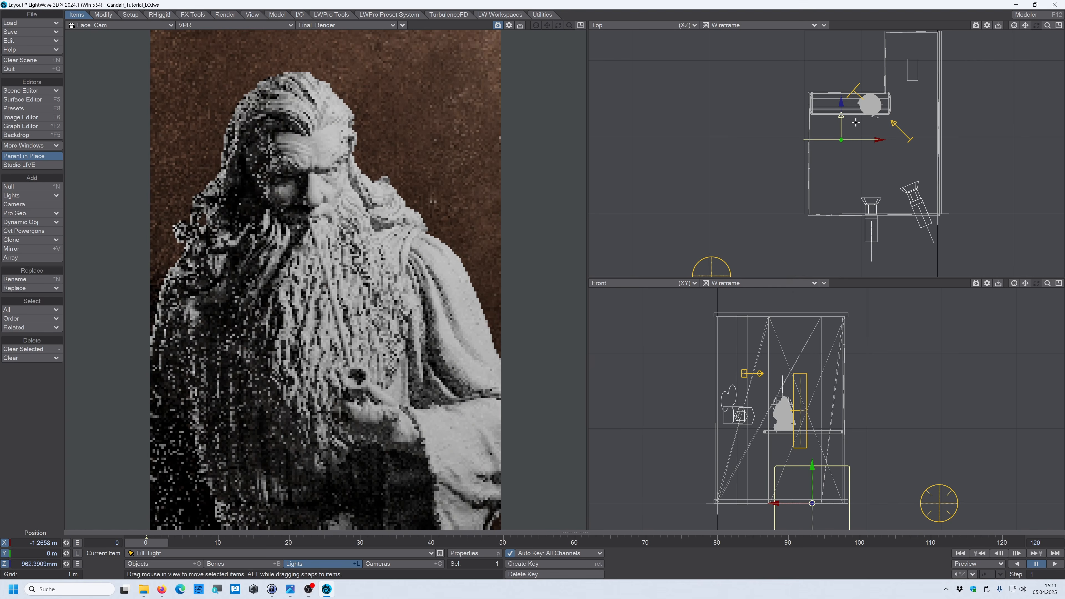
key(y)
drag(855, 122, 855, 107)
mouse_move(801, 504)
mouse_down()
mouse_move(776, 503)
mouse_move(795, 503)
mouse_up()
drag(806, 134, 841, 81)
Raise Fill_Light to about Y 1.25 m and shift it away from the bust to about X -1.71 m.
key(t)
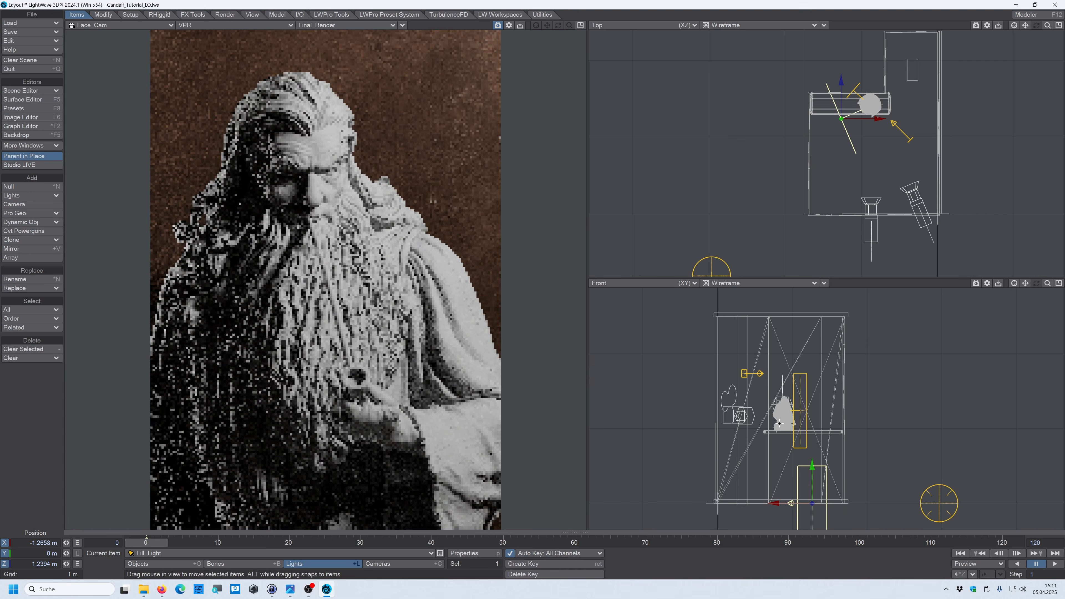
drag(813, 474, 812, 381)
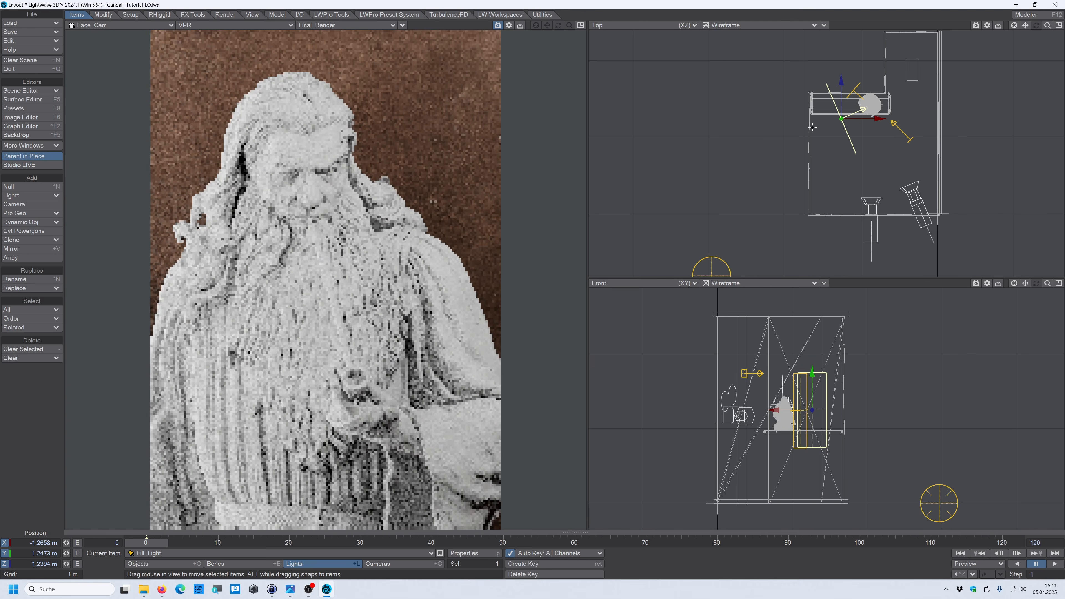
drag(774, 410, 808, 410)
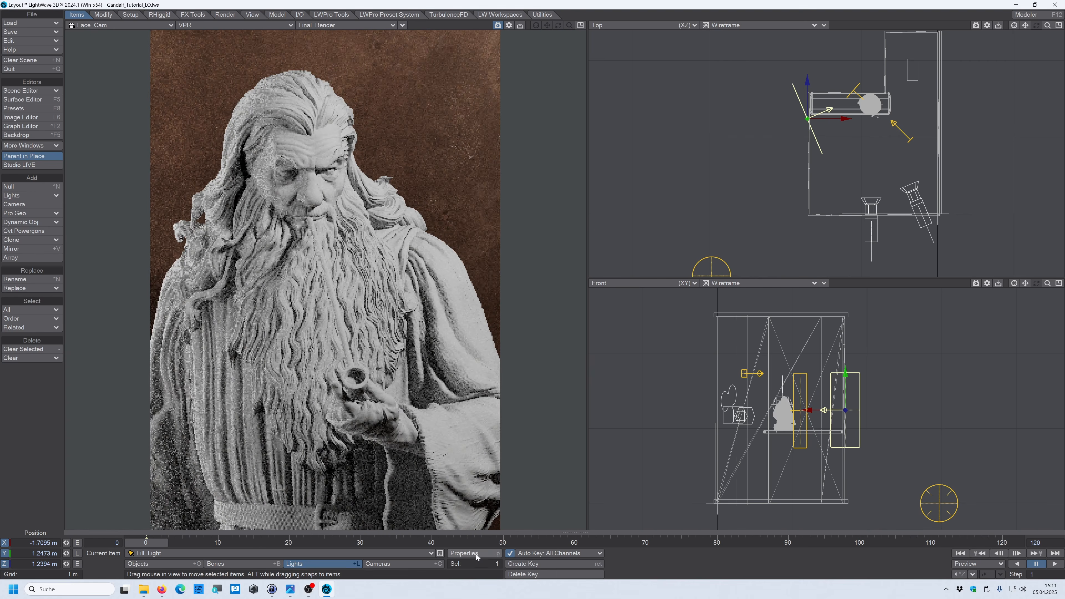
Set Fill_Light's intensity to 1.2 lx and its color to a dark blue of RGB 7, 12, 26.
click(474, 553)
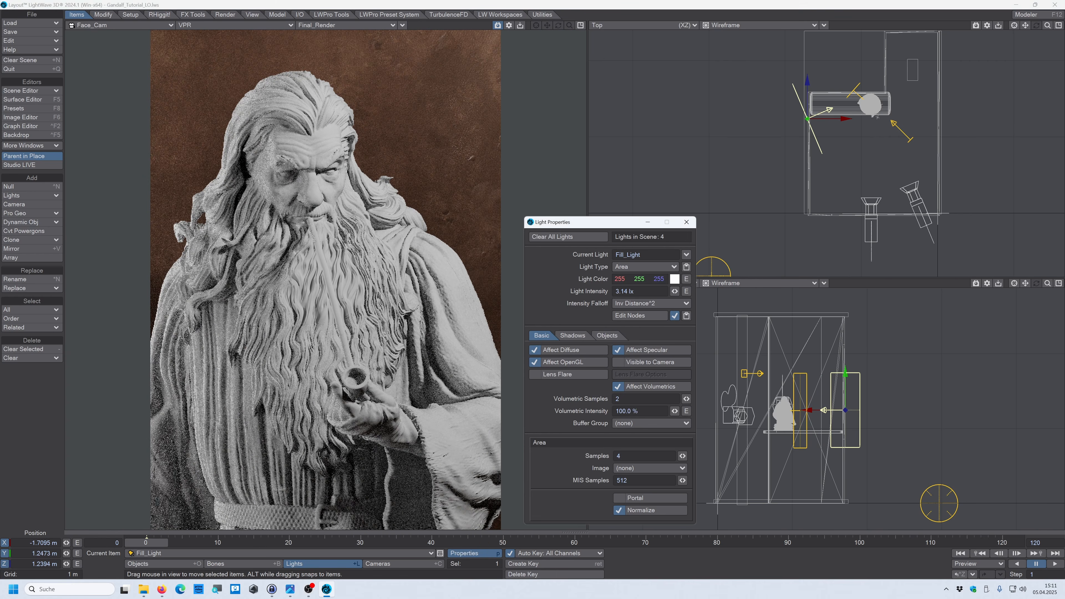
click(623, 291)
text(1.2)
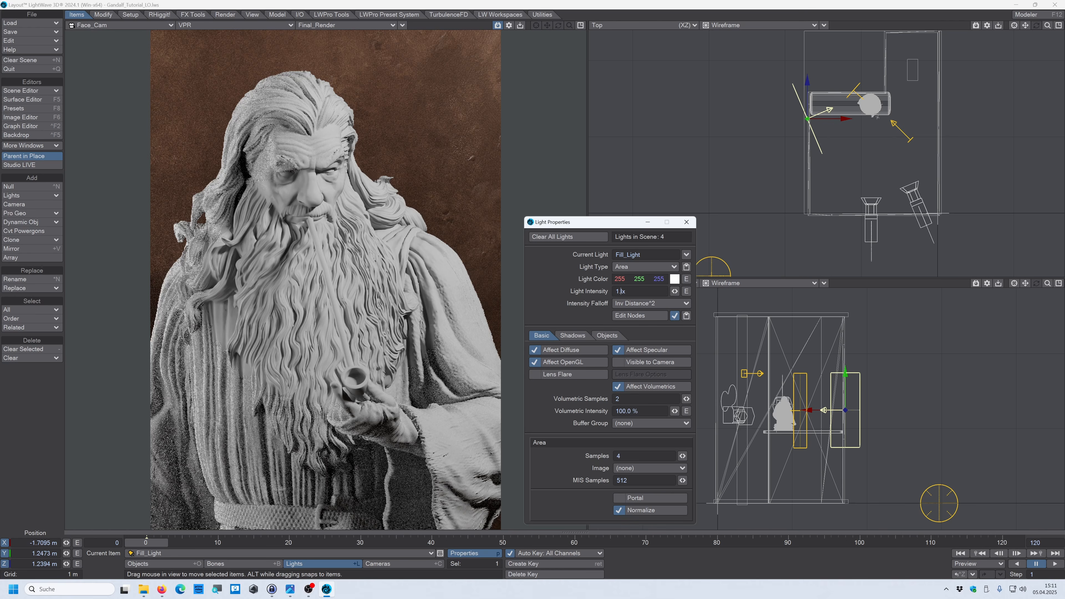
key(Tab)
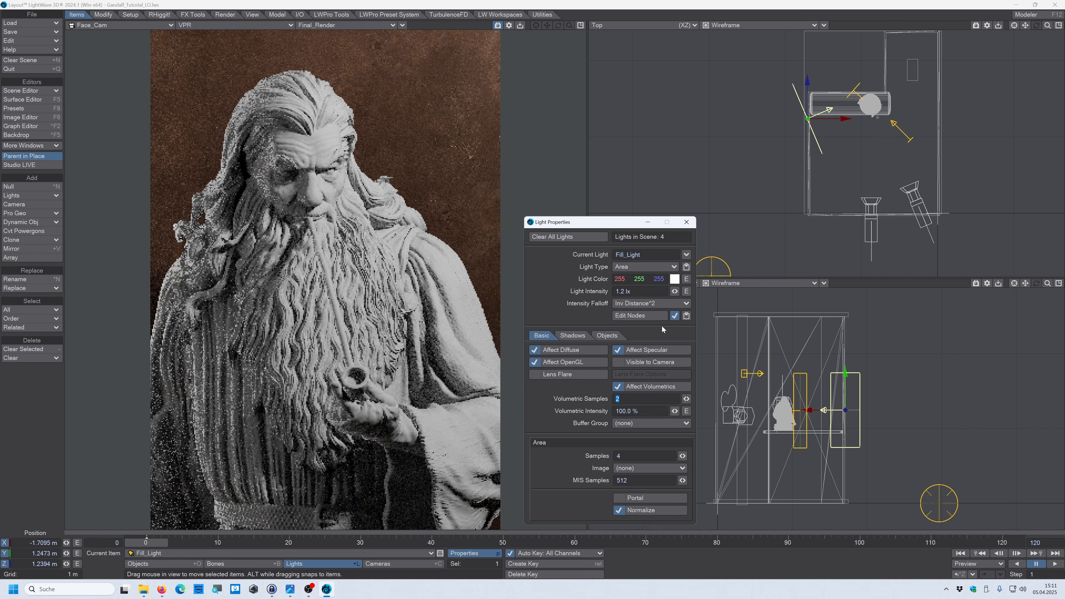
click(674, 279)
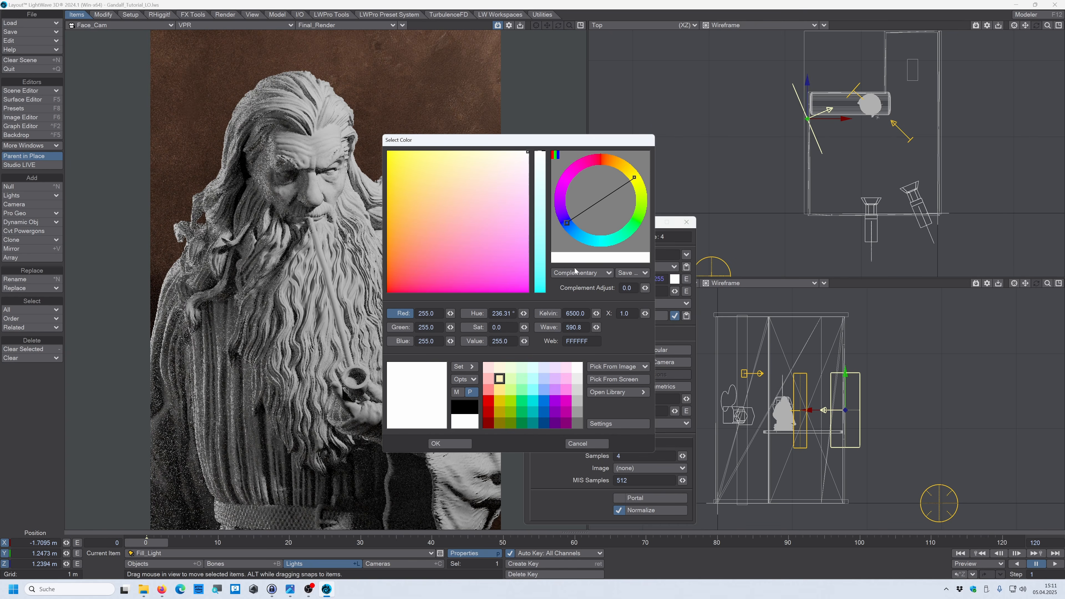
click(544, 412)
drag(524, 327, 480, 341)
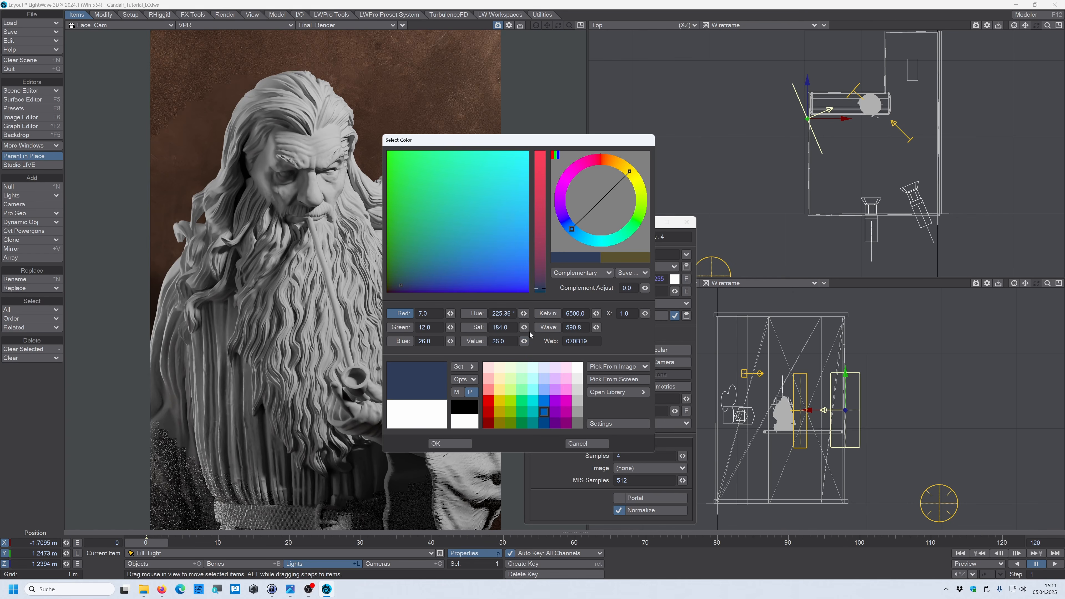
click(443, 446)
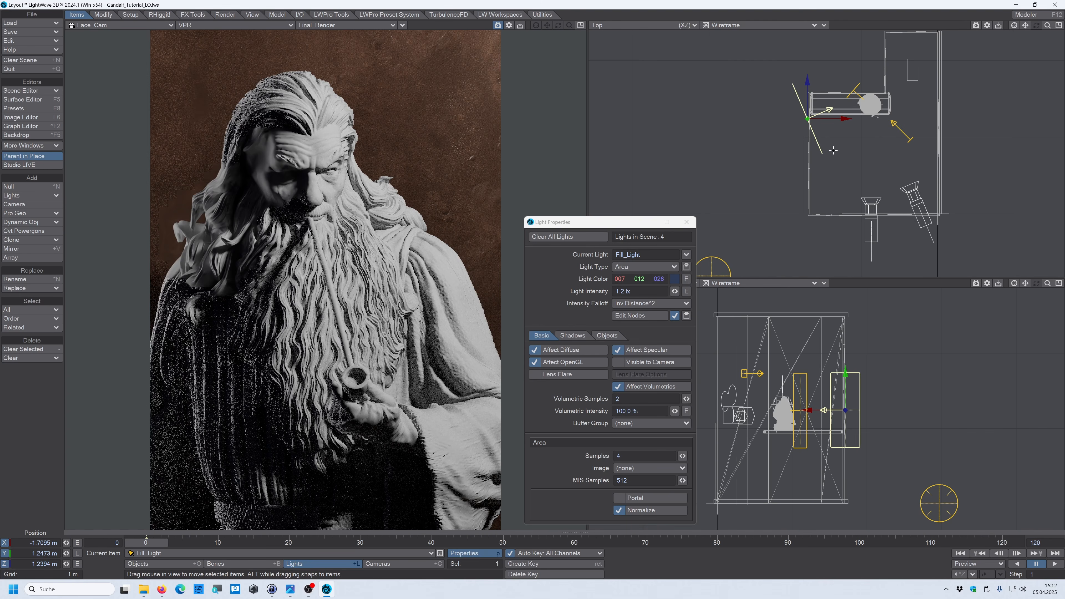
Reposition Fill_Light to about X -1.43 m, Z 1.06 m, set its intensity to 3 lx and close the light properties.
drag(845, 112, 867, 125)
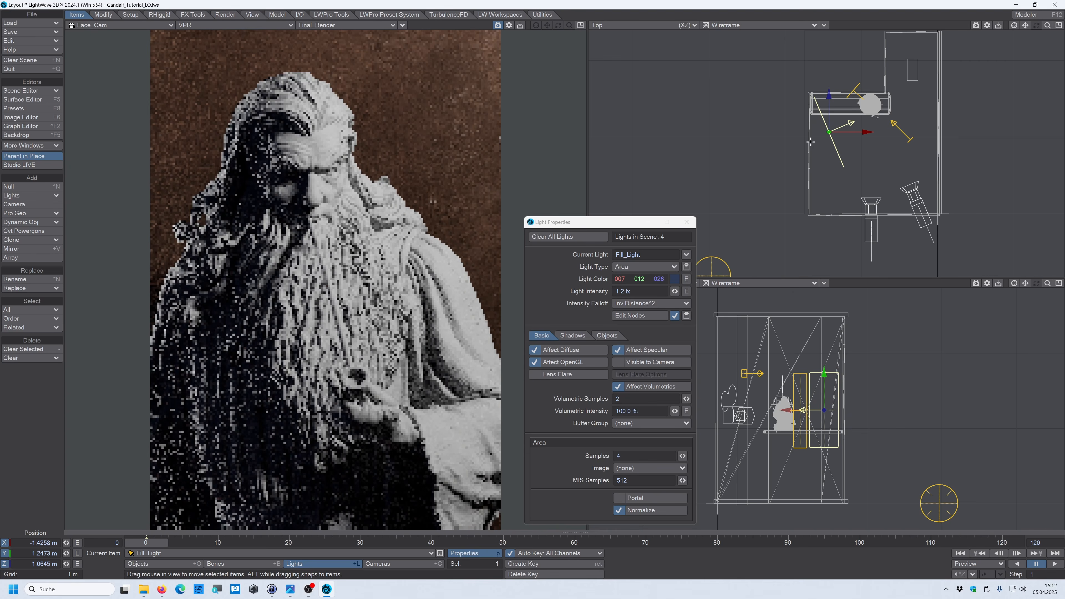
drag(642, 292, 591, 294)
text(3)
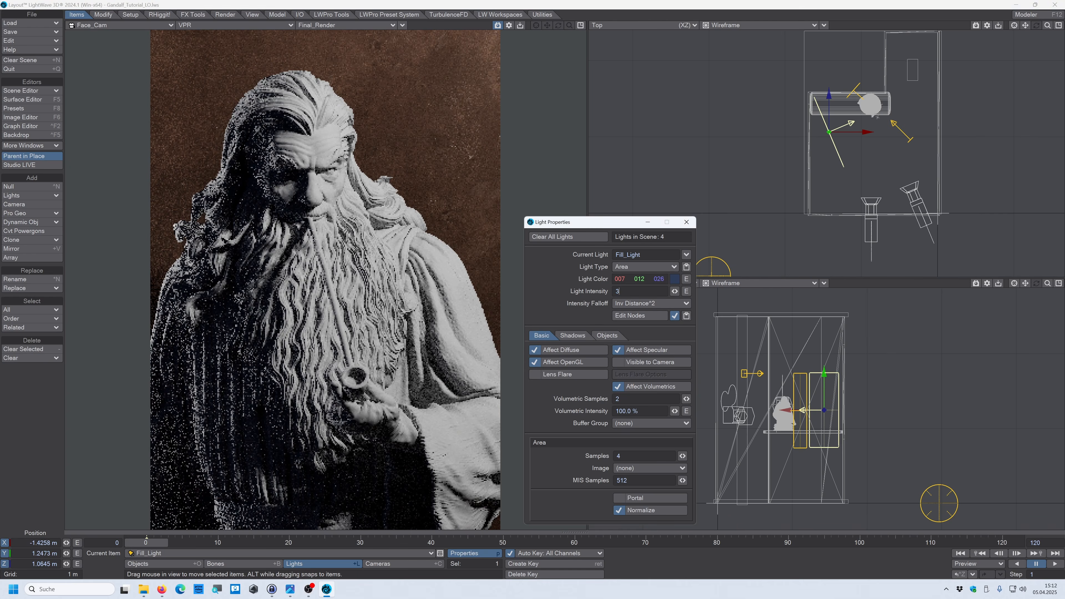
key(Tab)
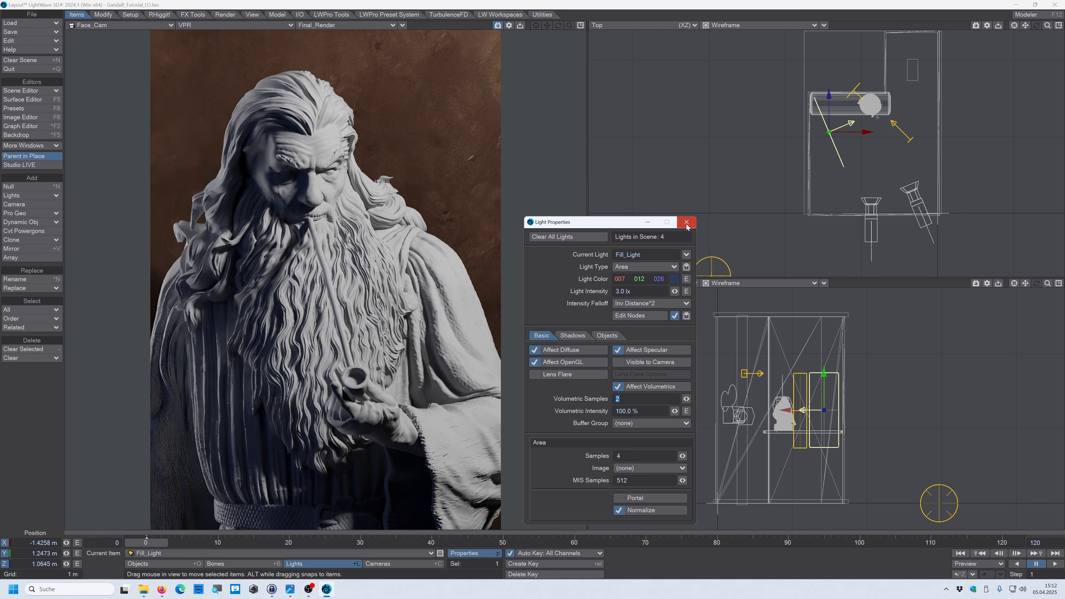
click(686, 222)
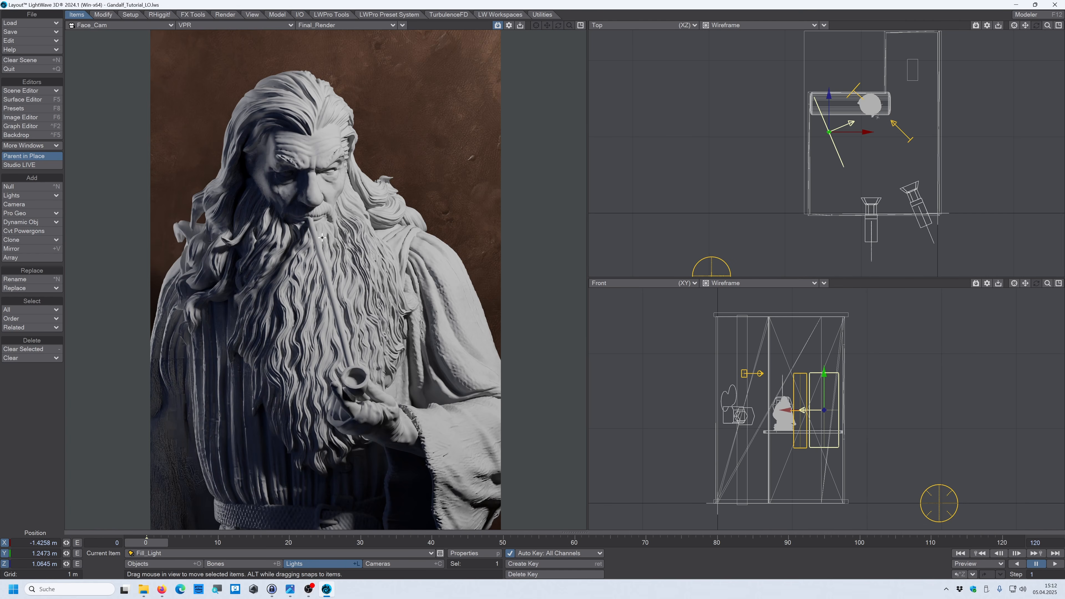
Open the node graph of the One_Piece Default surface and spread out the Color, Mixer and Patina nodes.
click(23, 99)
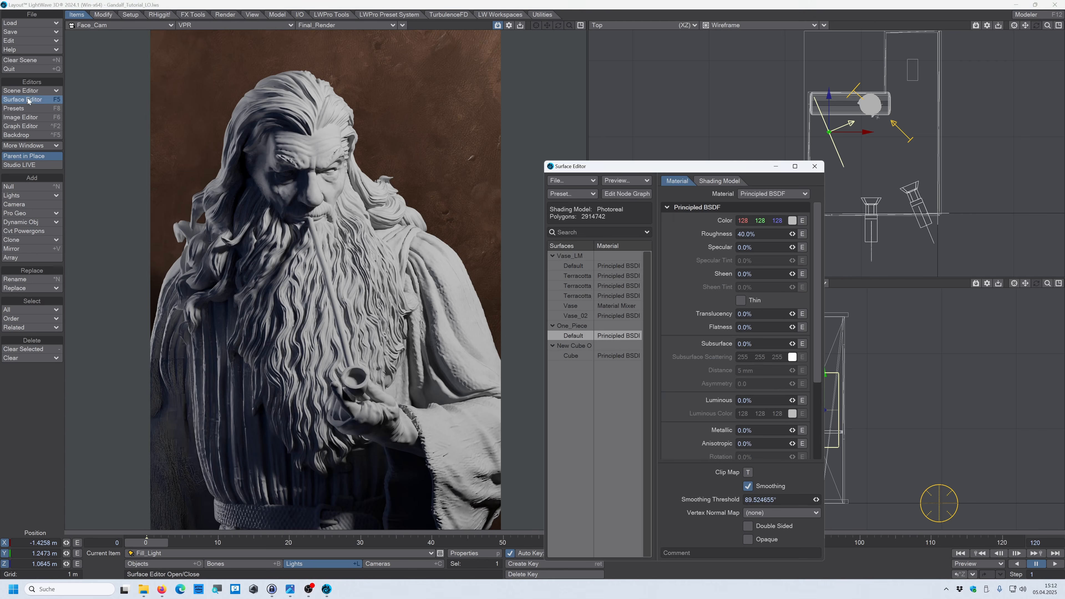
click(626, 194)
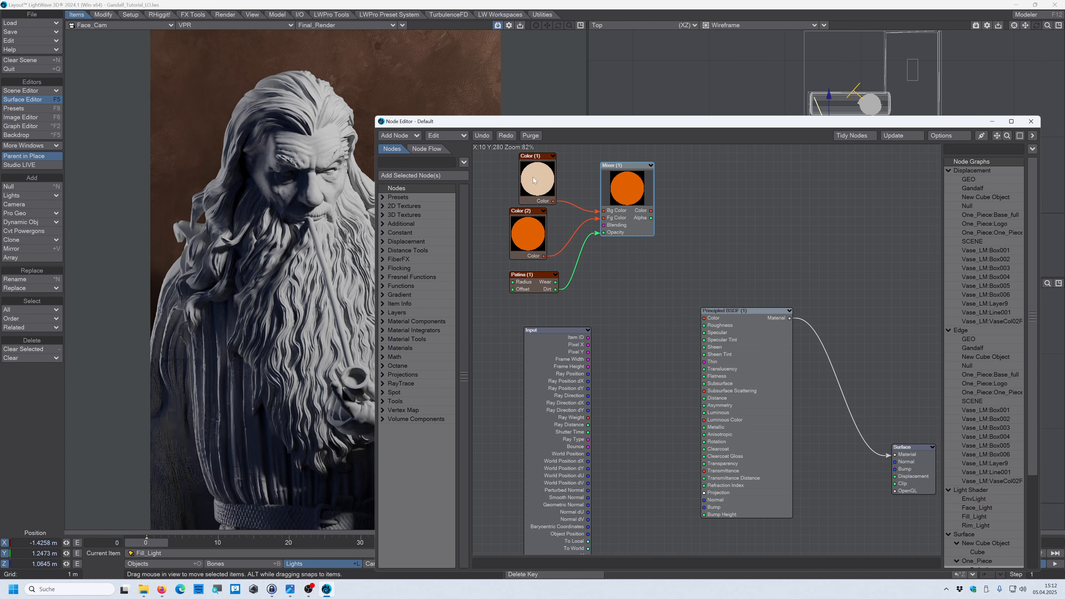
drag(533, 177, 514, 160)
drag(622, 180, 667, 179)
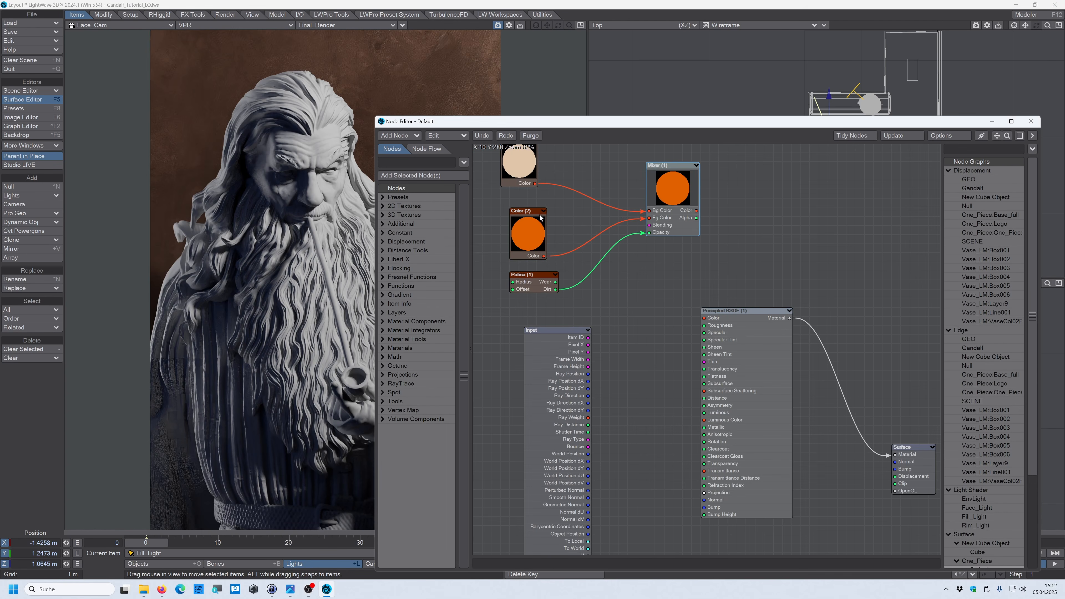
drag(521, 175, 530, 207)
click(527, 177)
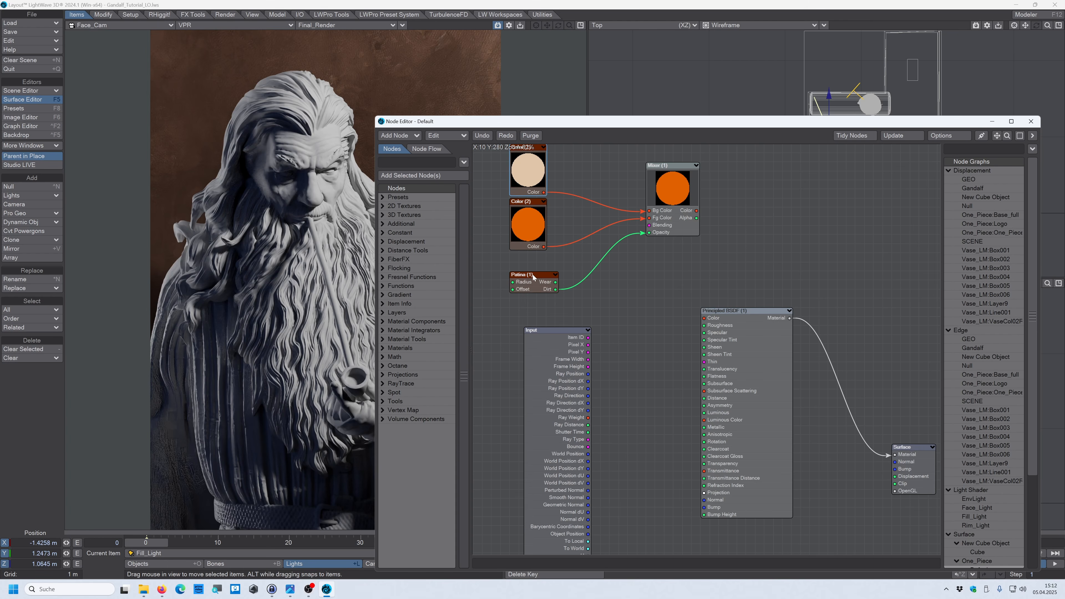
drag(534, 281, 526, 272)
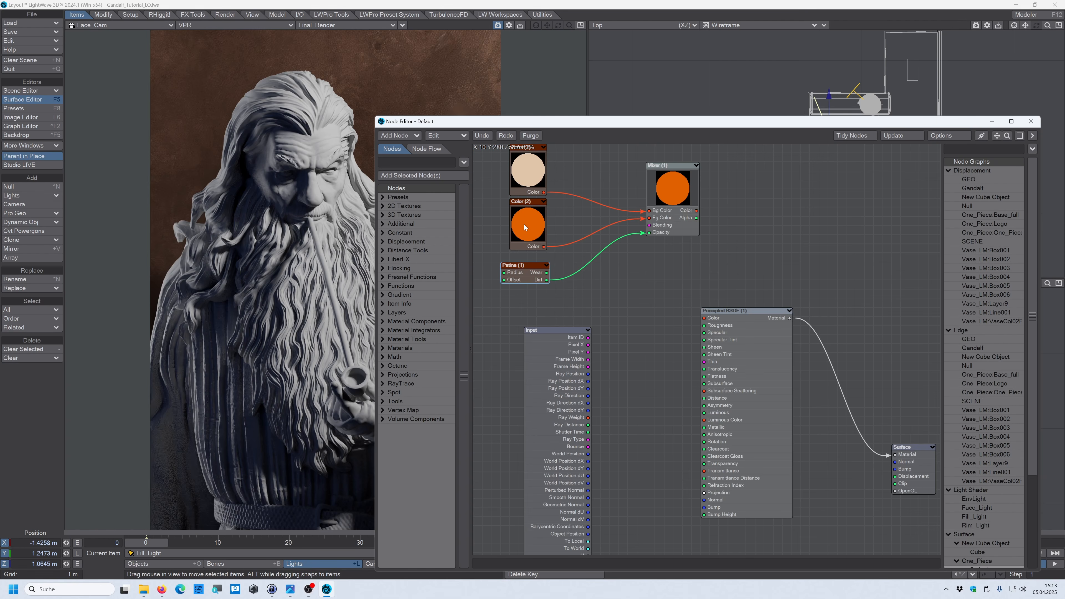
Connect the Mixer node's Color output to both the Color and Subsurface Scattering inputs of the Principled BSDF node.
drag(697, 211, 704, 318)
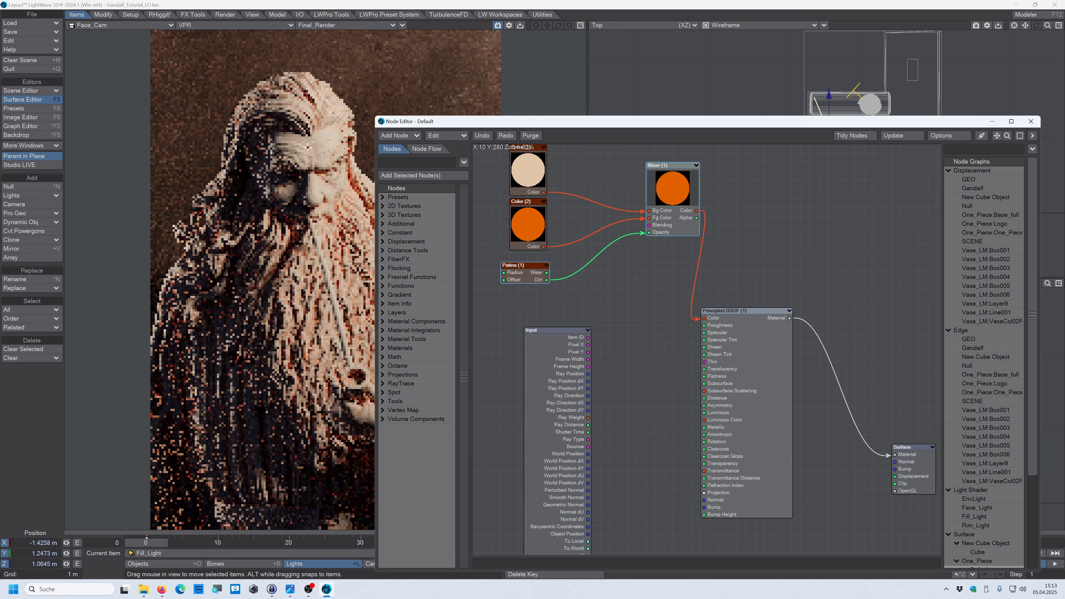
drag(511, 129, 622, 119)
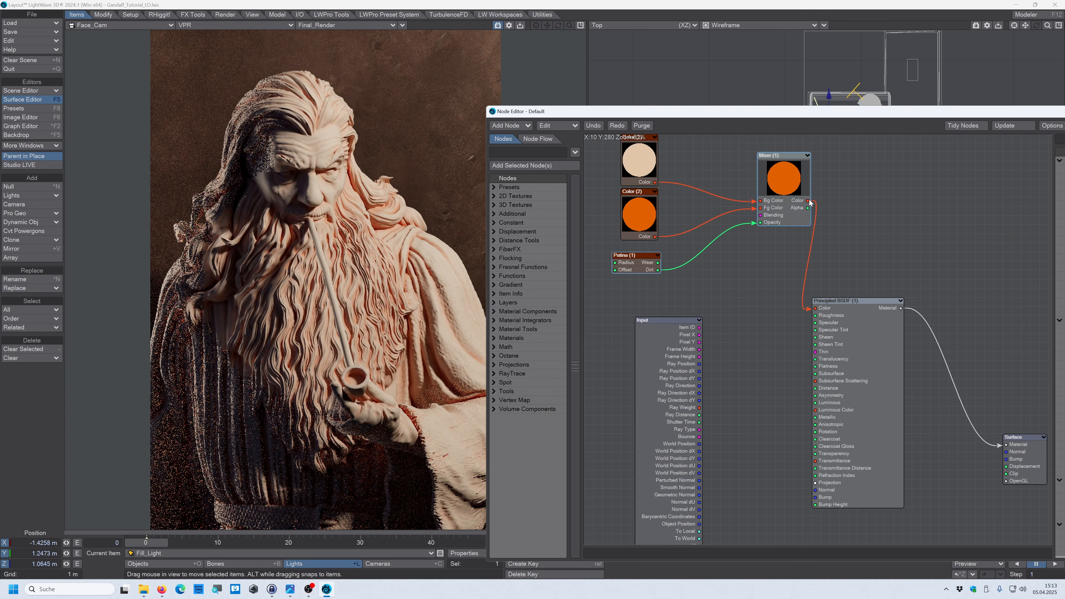
drag(807, 210, 823, 383)
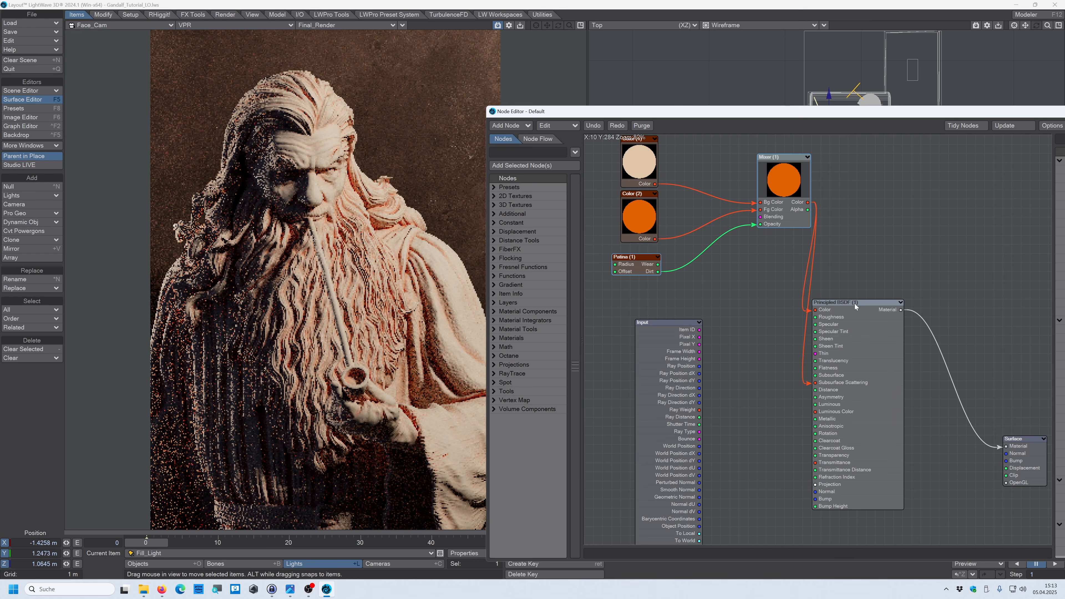
Set the Principled BSDF's Subsurface to 100% and Specular to 28.8%, and close the node and surface editors.
double_click(855, 304)
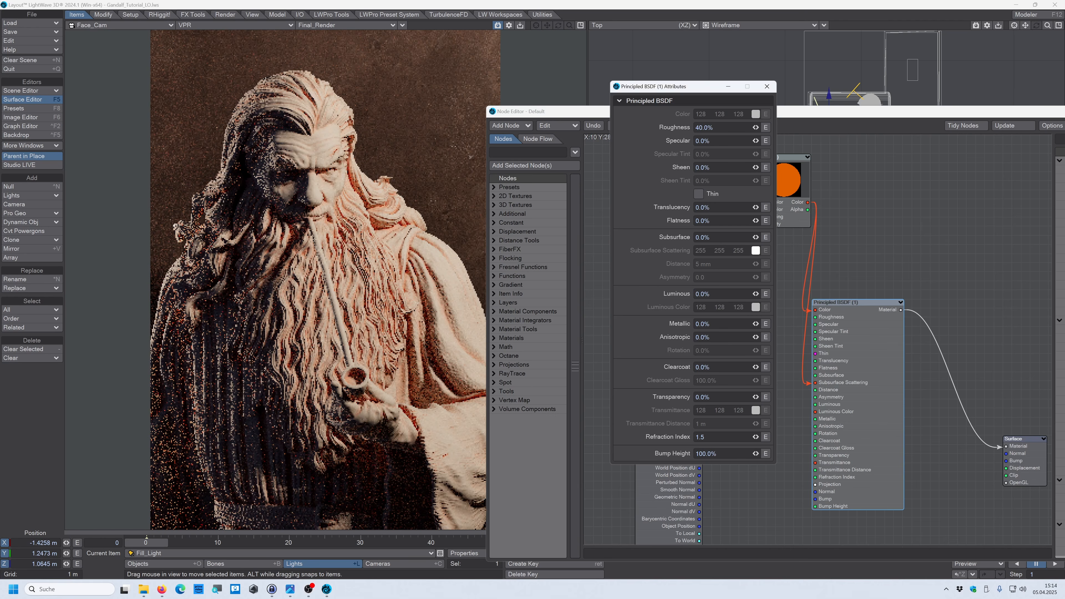
drag(756, 237, 798, 238)
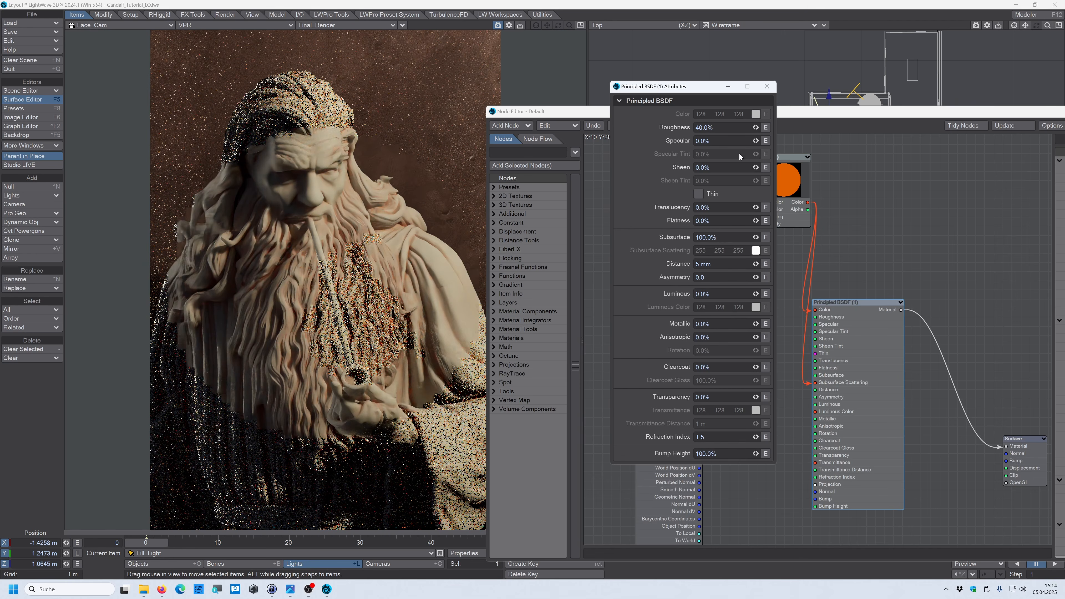
drag(756, 141, 780, 141)
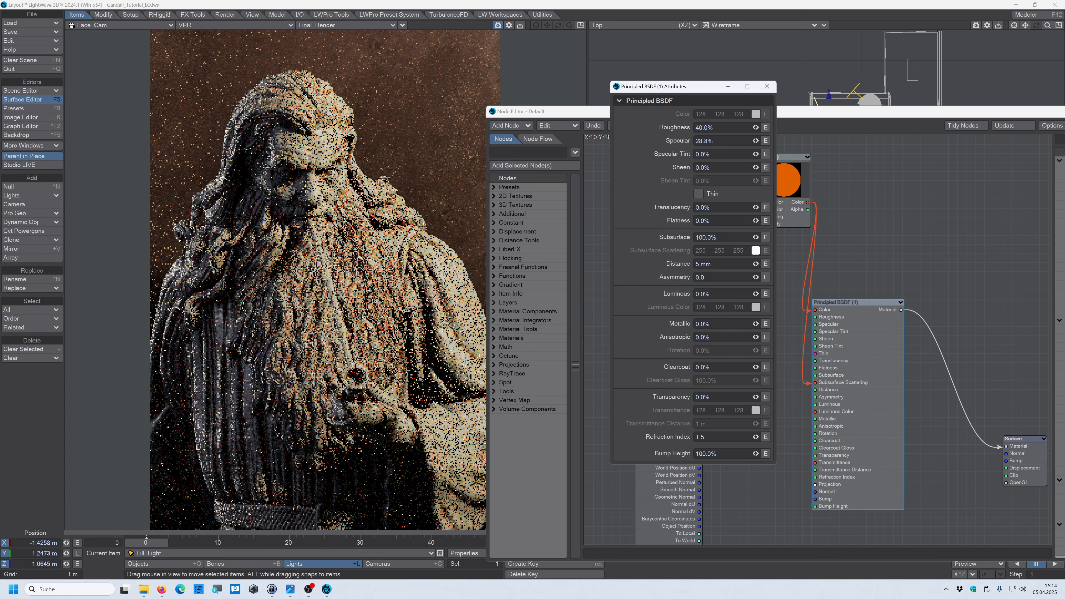
click(767, 89)
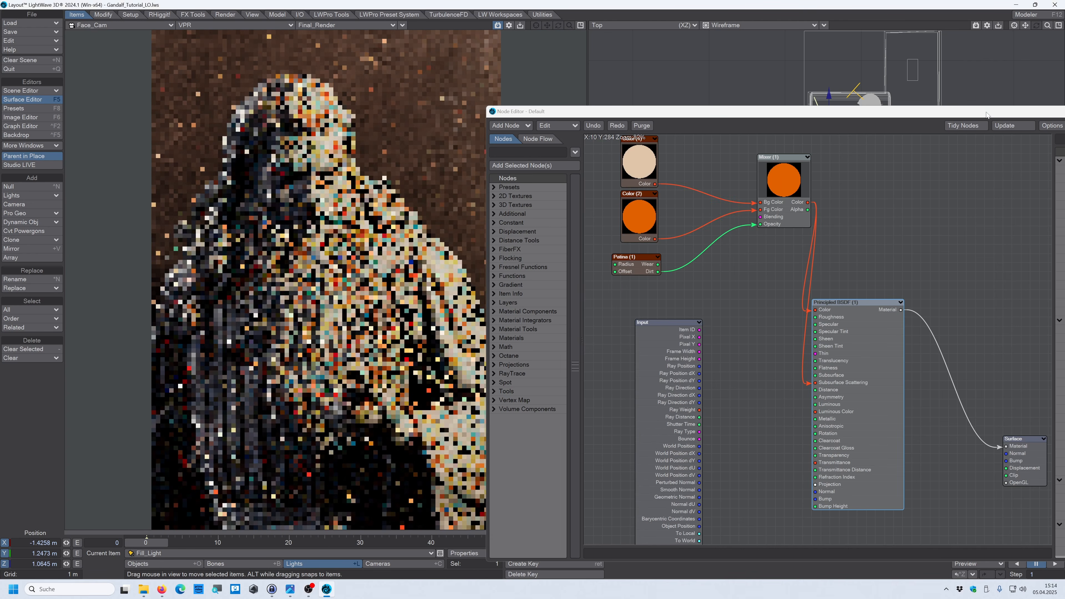
drag(768, 112, 654, 122)
click(1032, 122)
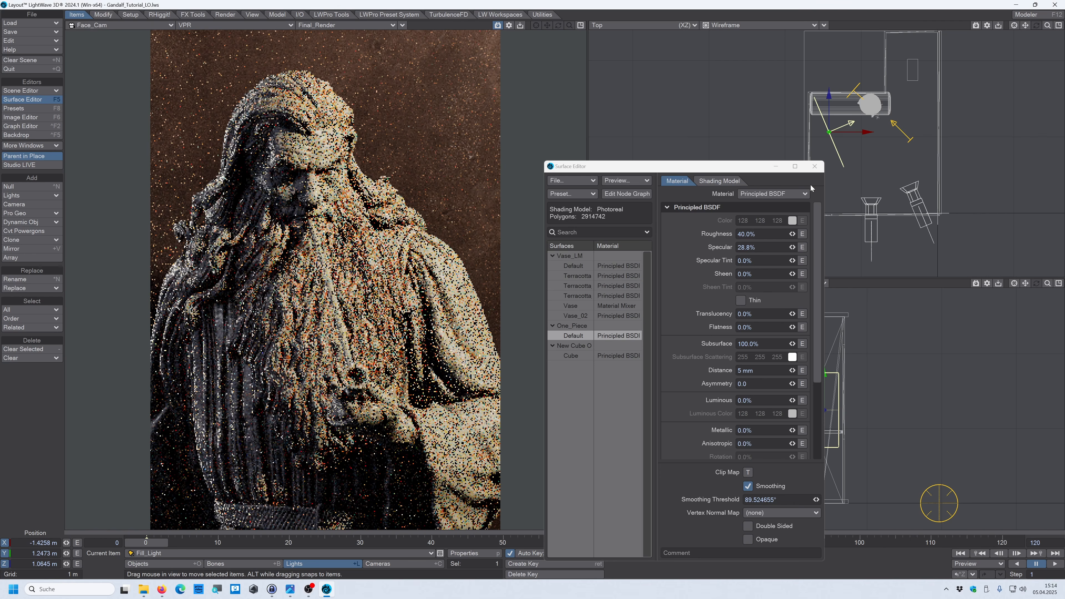
click(818, 168)
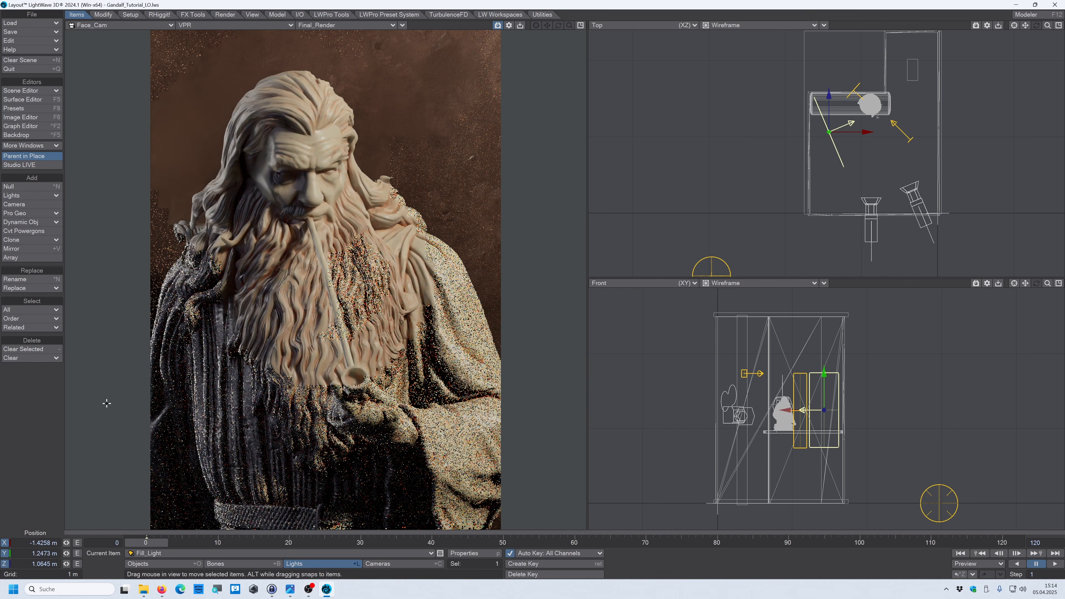
Enable Depth of Field for Face_Cam with a focal distance of about 1.337 m and close the camera properties.
click(392, 563)
click(473, 554)
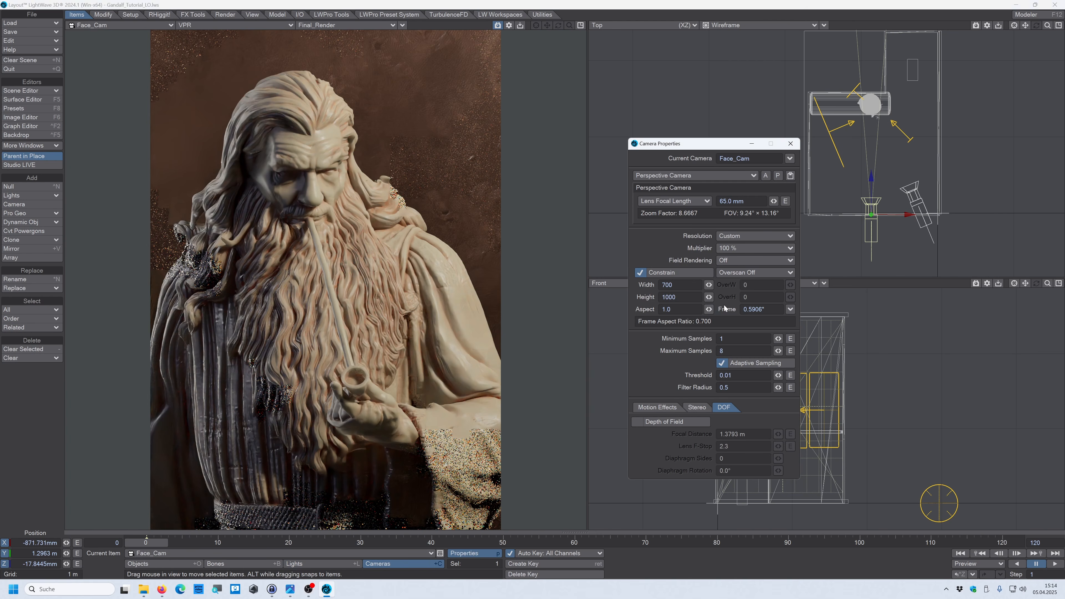
click(639, 422)
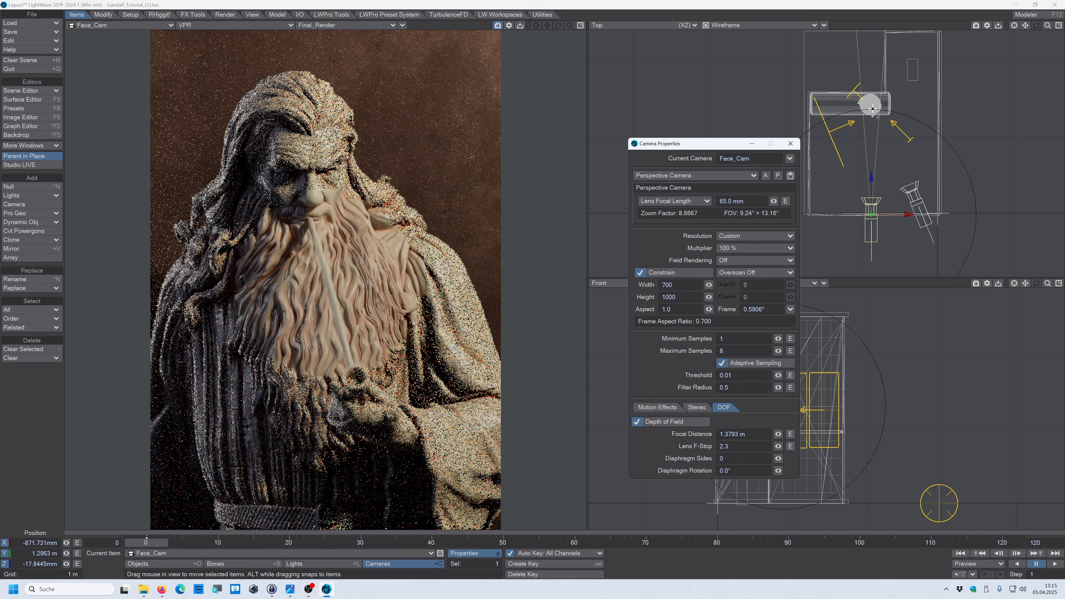
drag(778, 434, 761, 434)
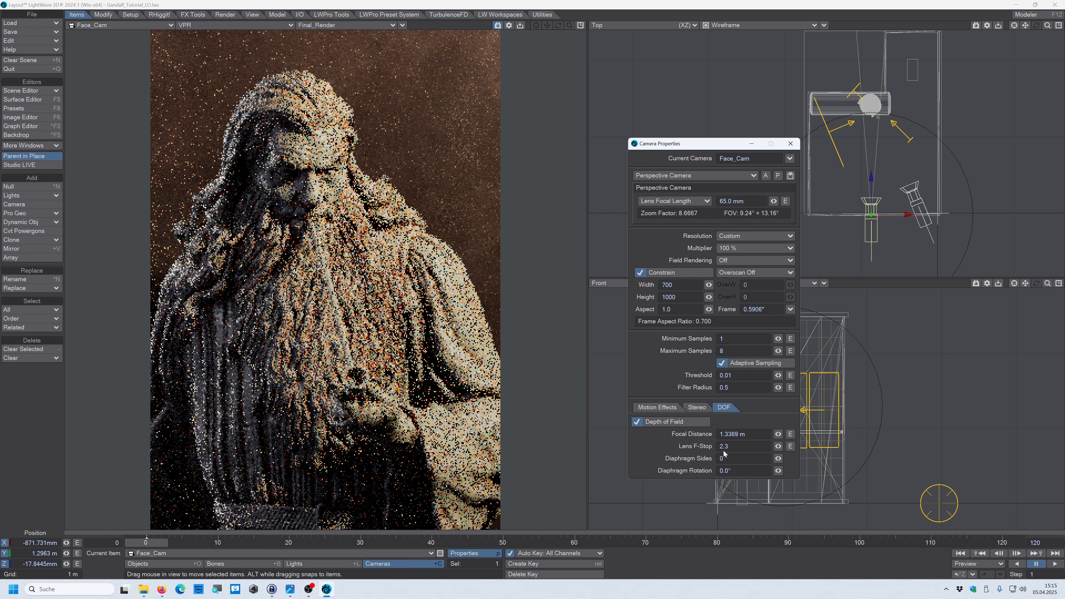
click(790, 143)
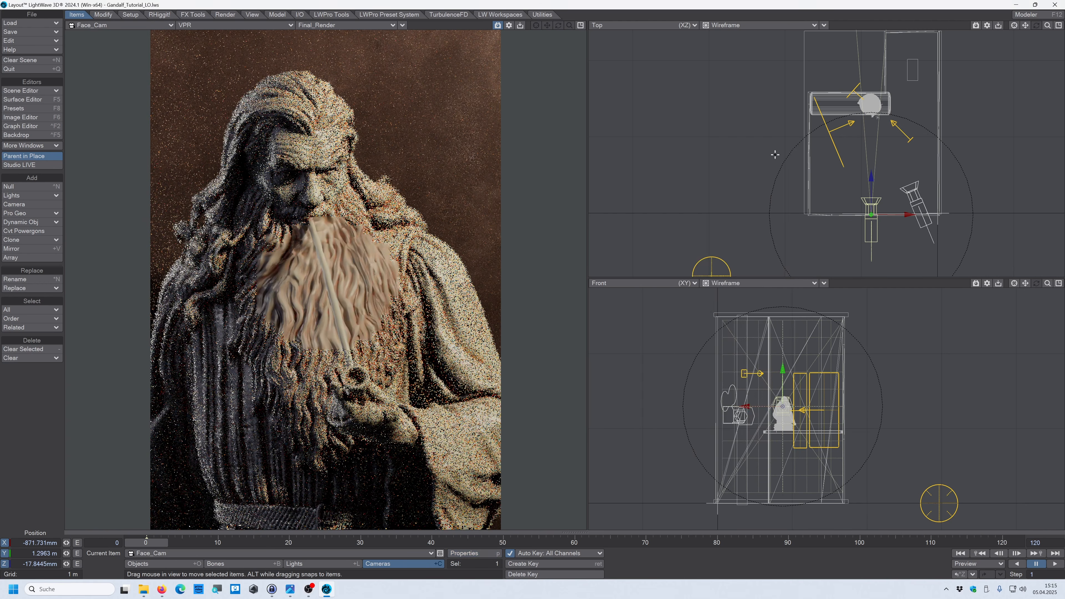